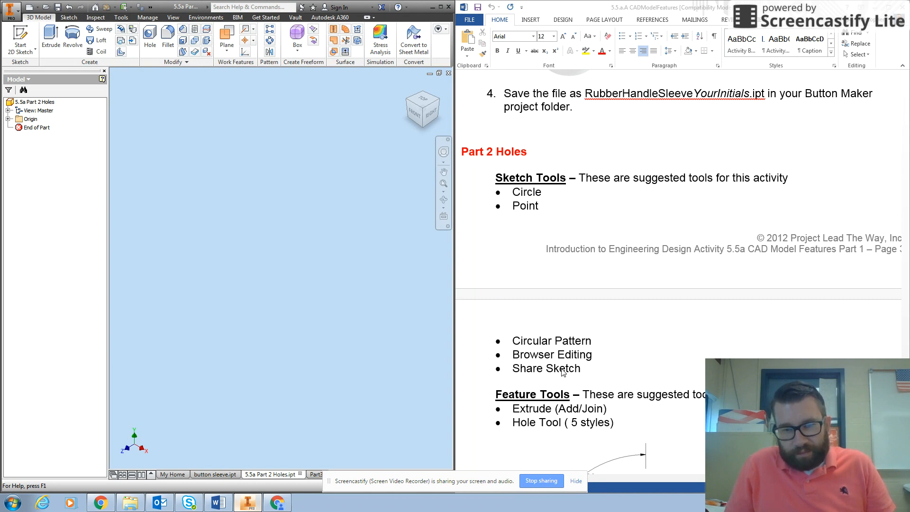
Start a 2D sketch on the horizontal XZ origin plane for the circular plate.
scroll(622, 364, down, 3)
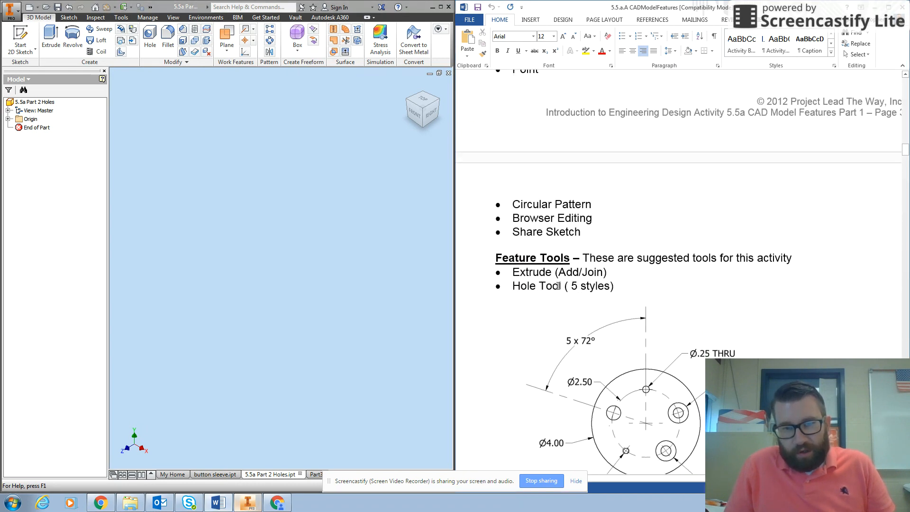
scroll(553, 285, down, 4)
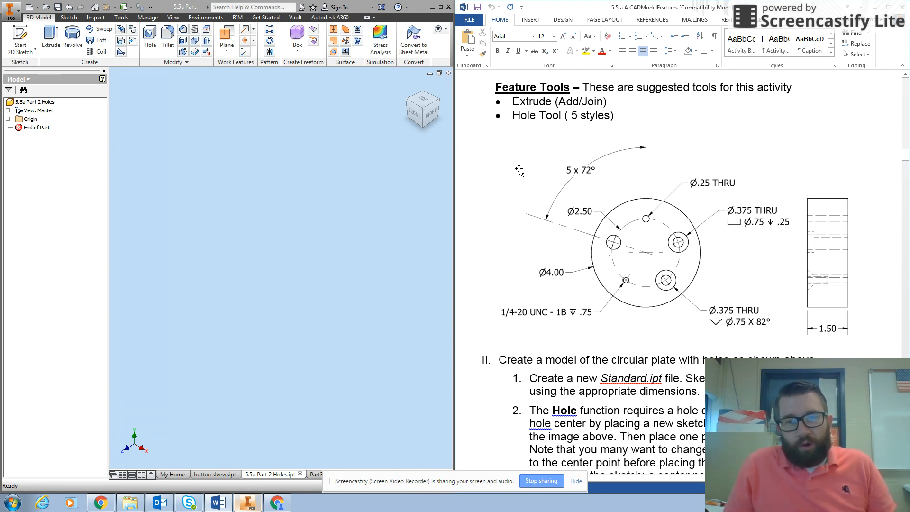
click(16, 54)
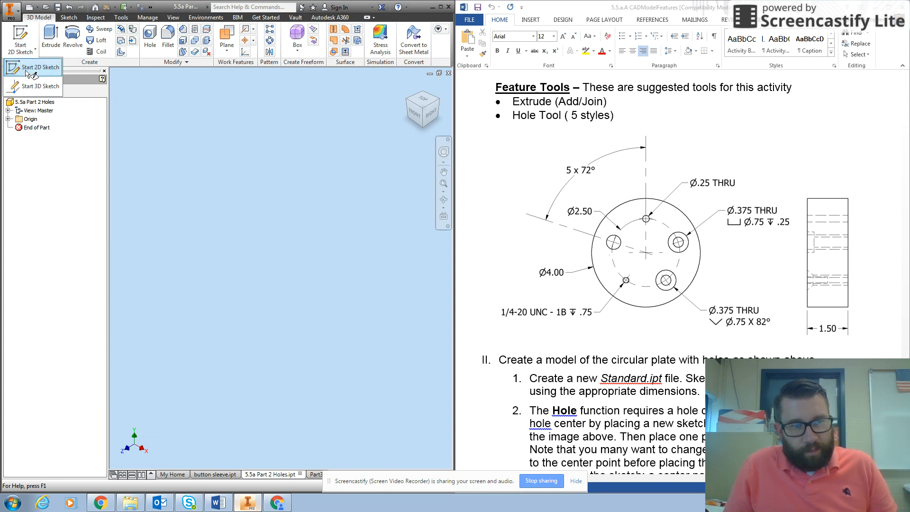
click(28, 67)
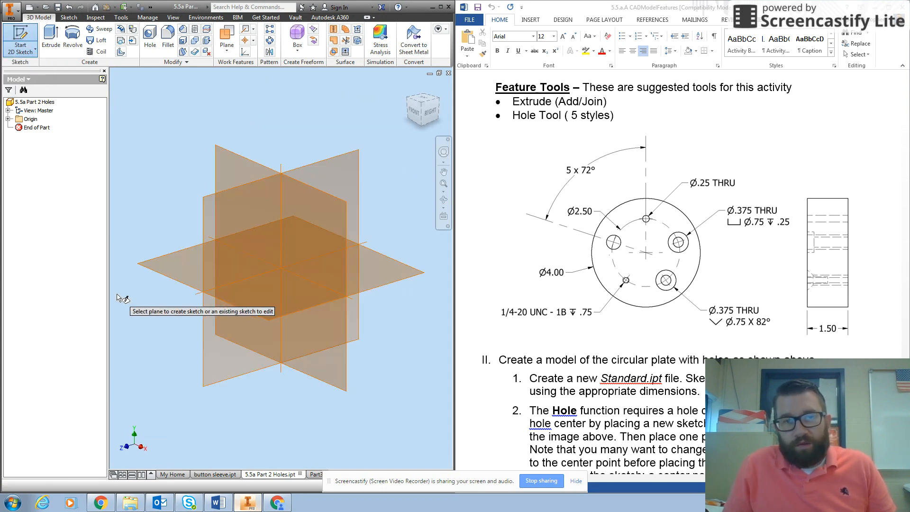
click(168, 280)
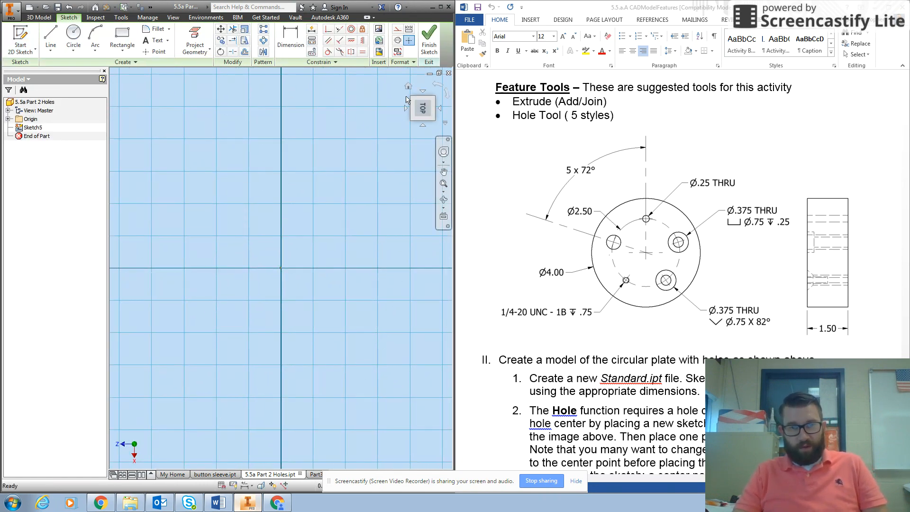
click(436, 86)
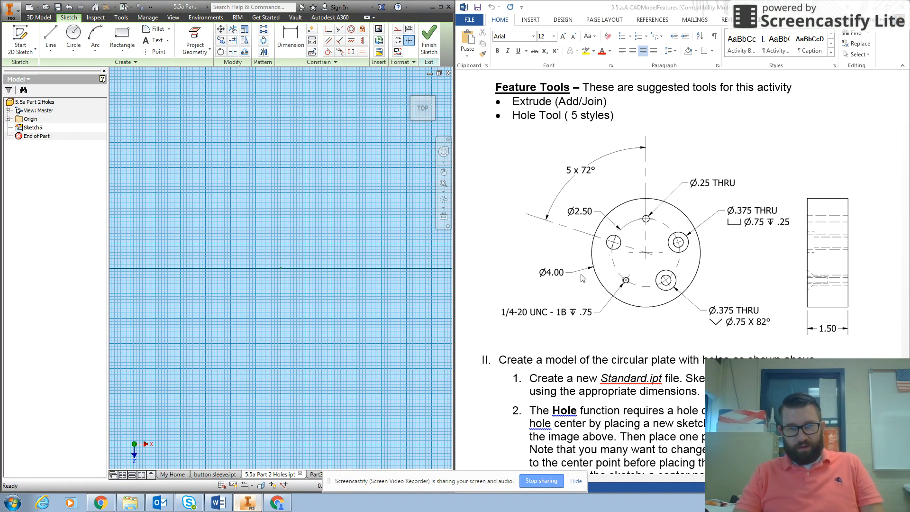
Sketch a circle about 3.56 in in diameter centred on the origin.
click(74, 36)
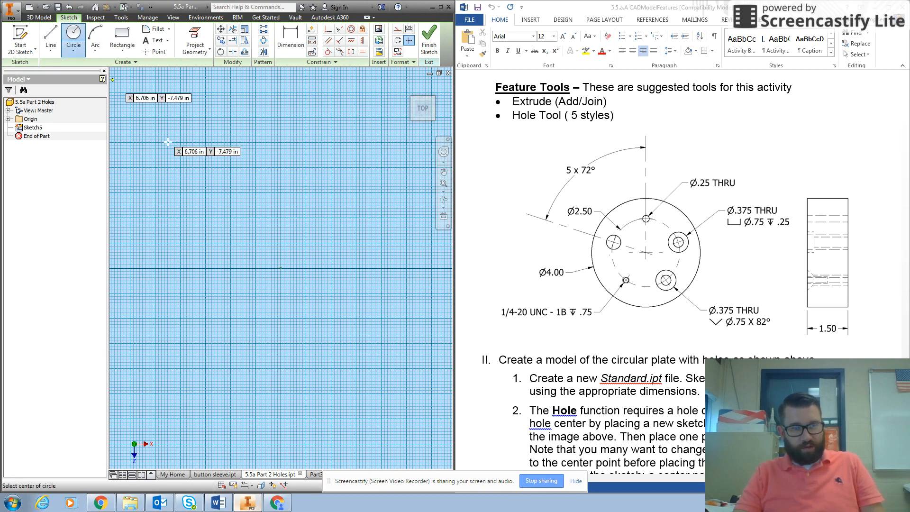
click(281, 268)
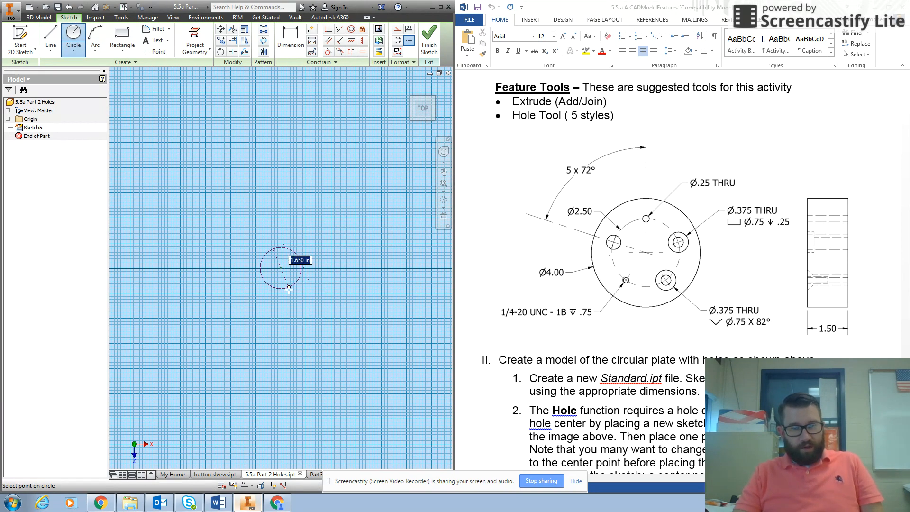
click(292, 311)
Dimension the circle's diameter and set it to 4.0 in.
click(291, 41)
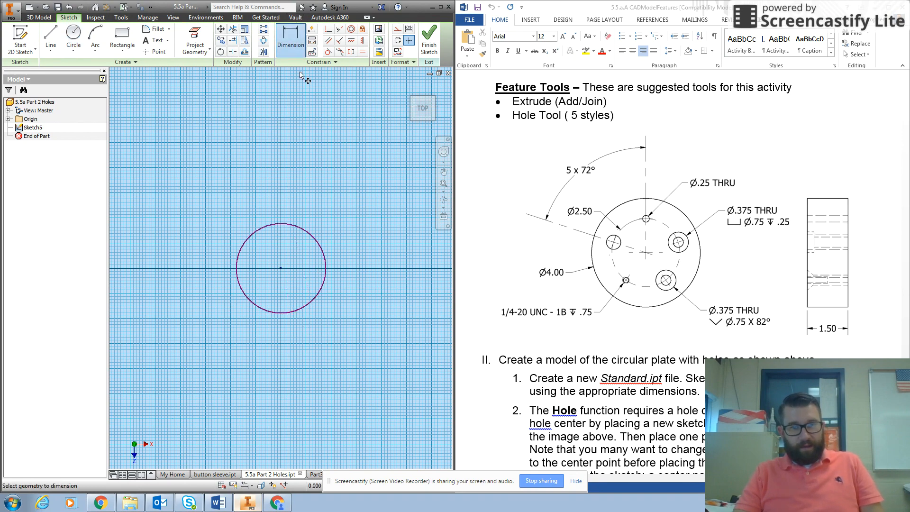
click(312, 236)
click(349, 190)
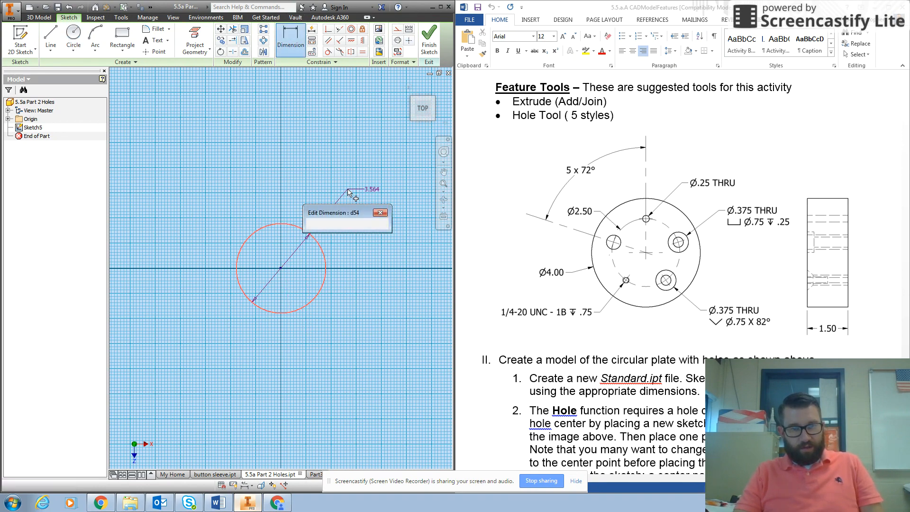
key(End)
key(BackSpace)
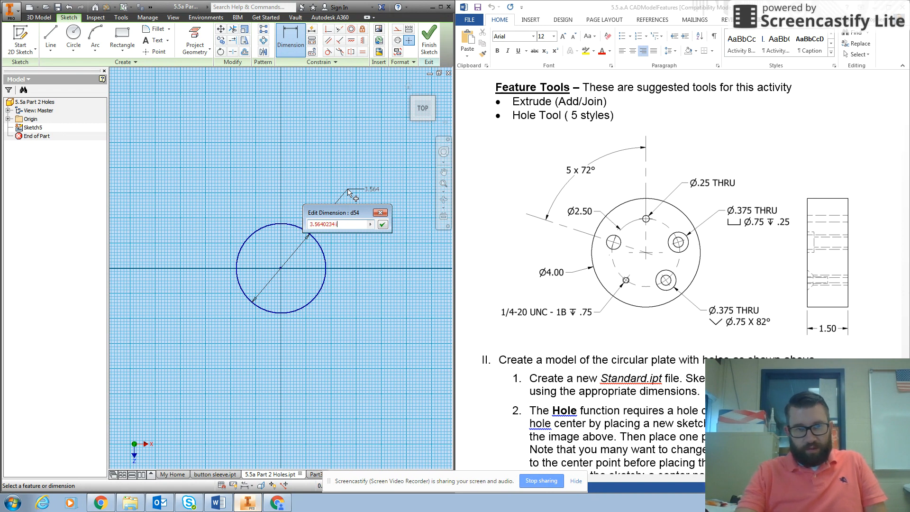
key(ctrl+a)
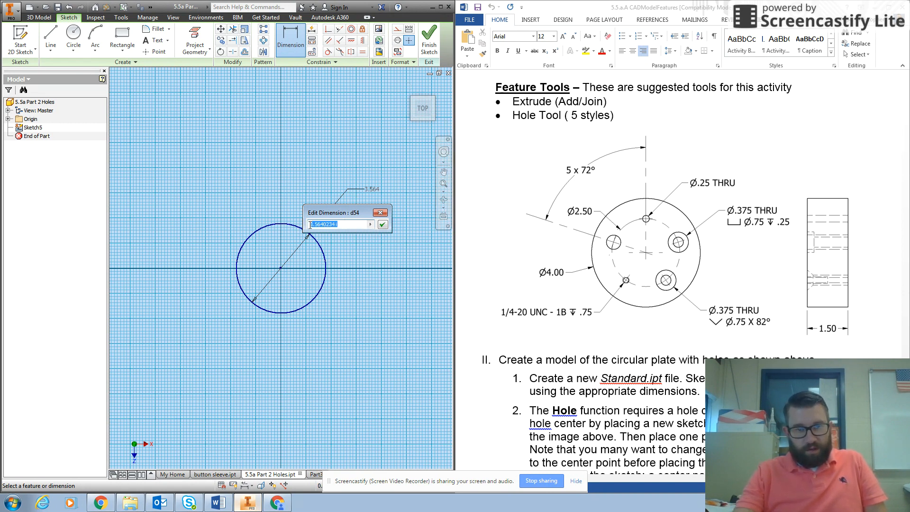
key(BackSpace)
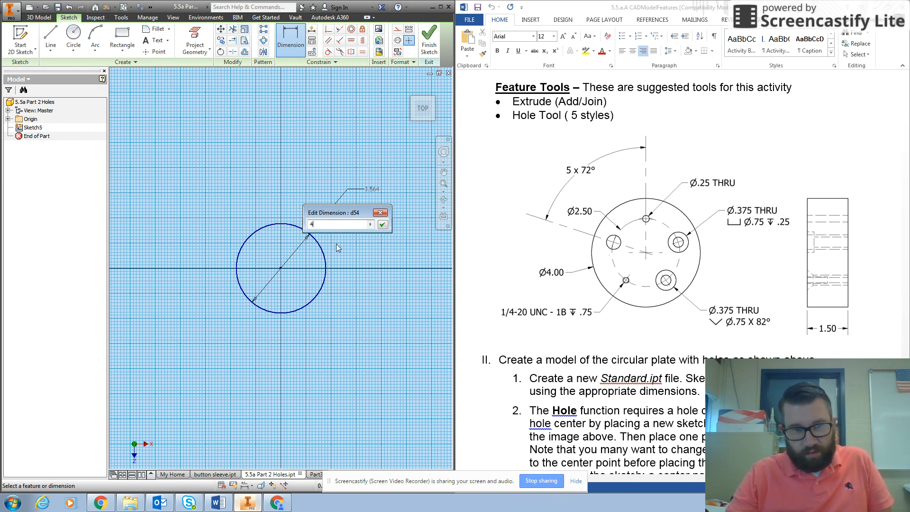
text(4.0)
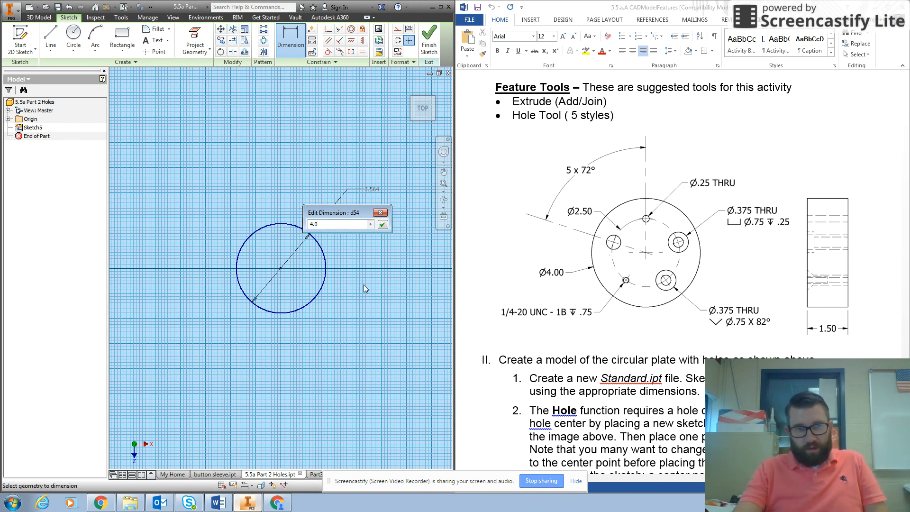
key(Return)
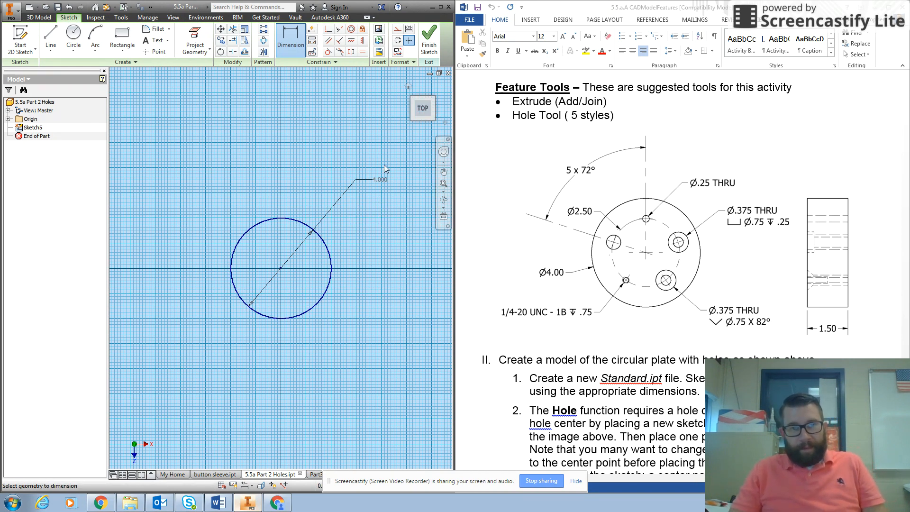
Finish the sketch and extrude the circle upward by 1.5 in into a solid plate.
click(430, 43)
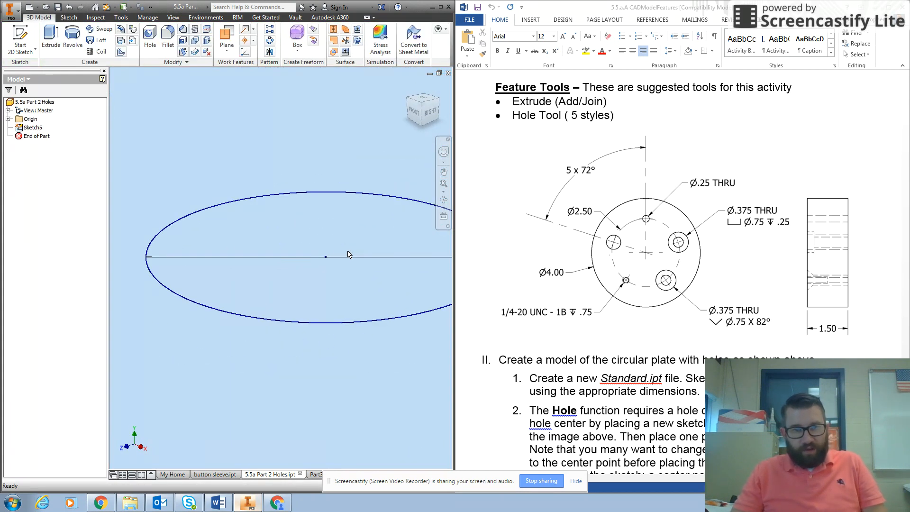
middle_drag(325, 205, 296, 217)
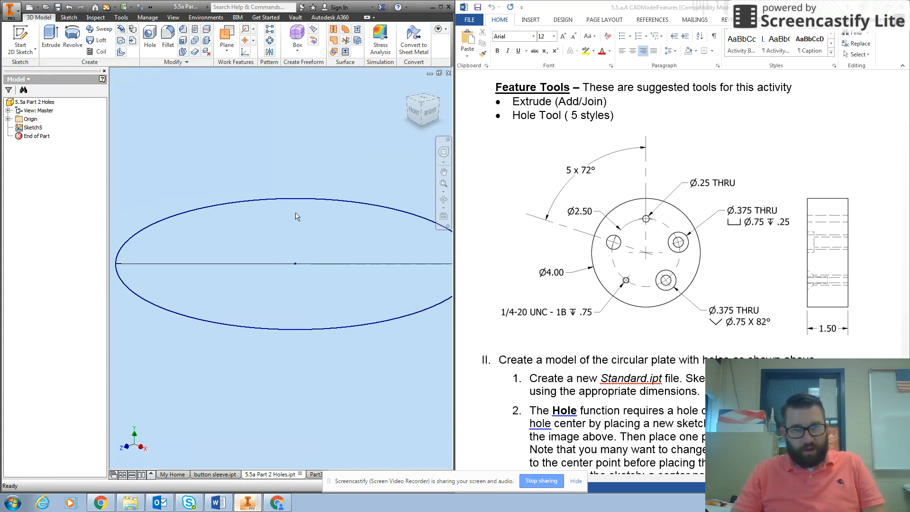
click(49, 42)
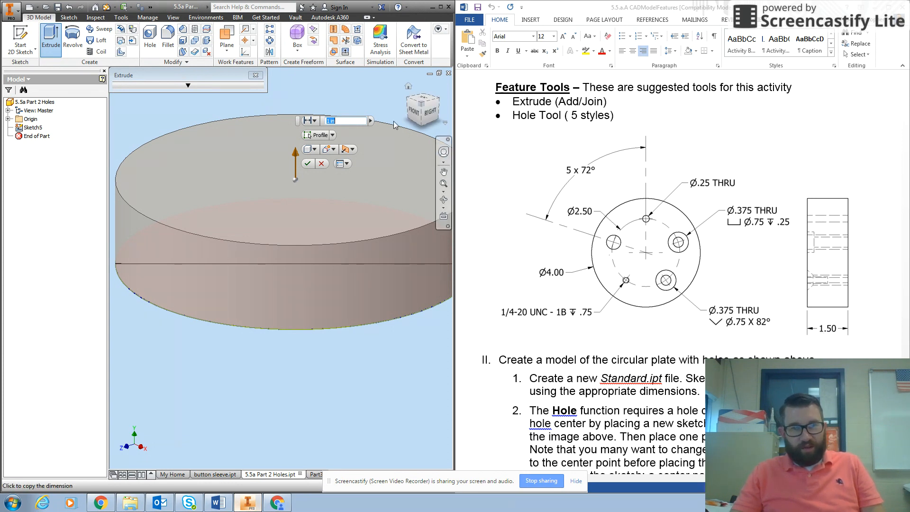
text(1.)
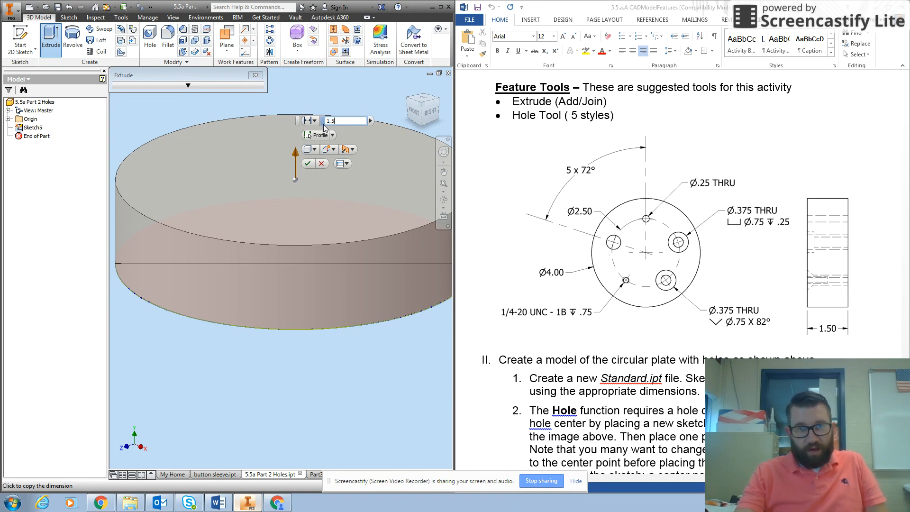
text(5)
click(308, 164)
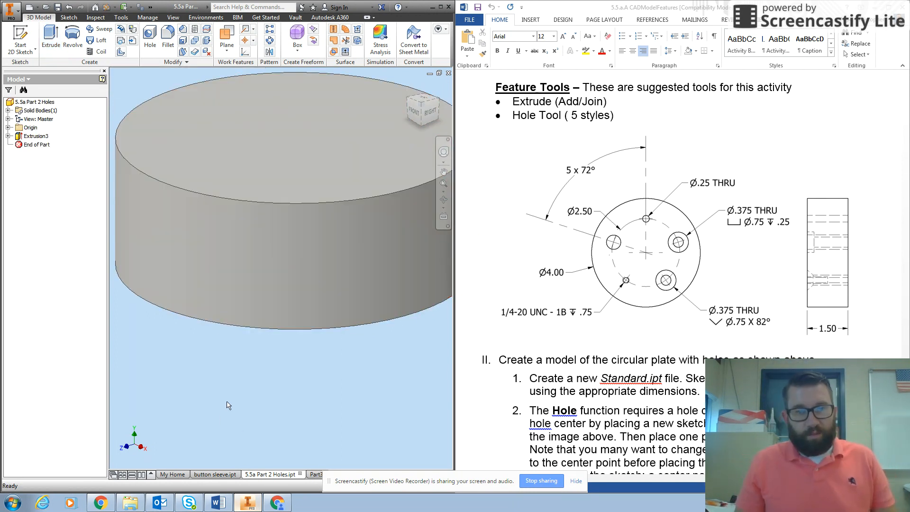
Start a new 2D sketch on the plate's top face.
scroll(268, 315, down, 3)
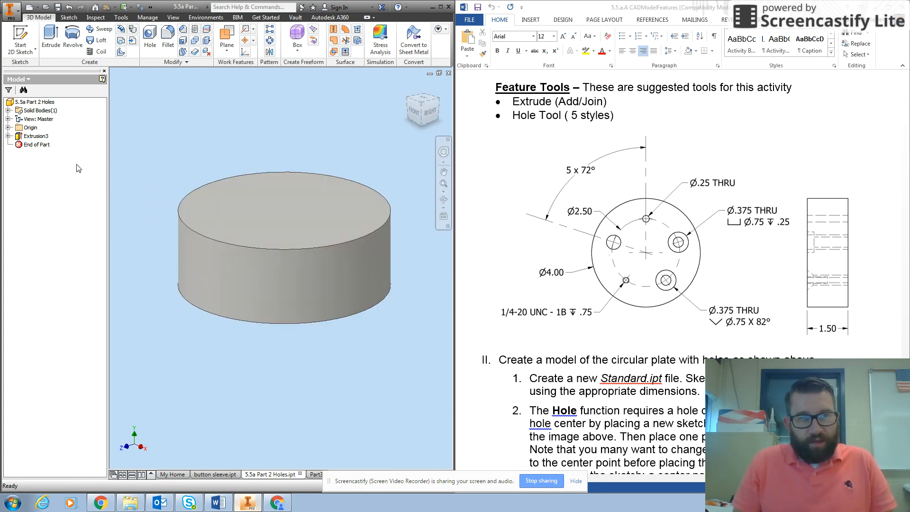
click(21, 50)
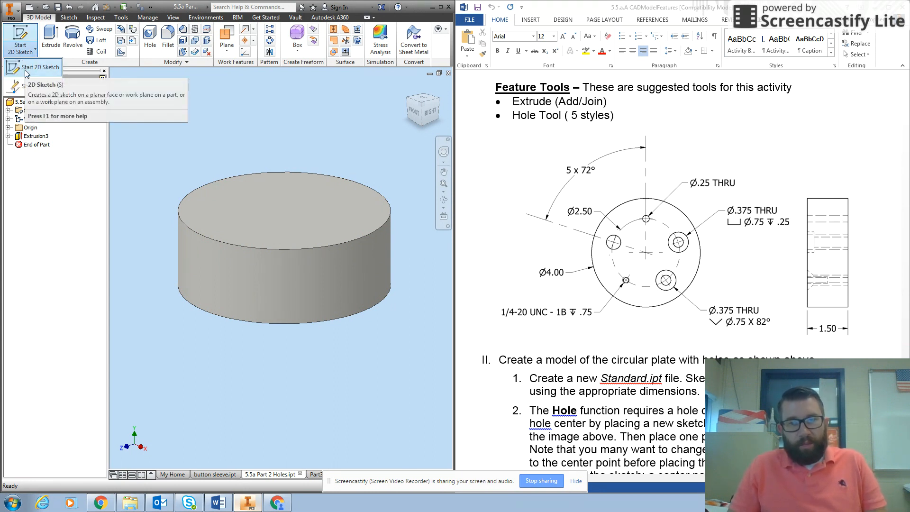
click(26, 70)
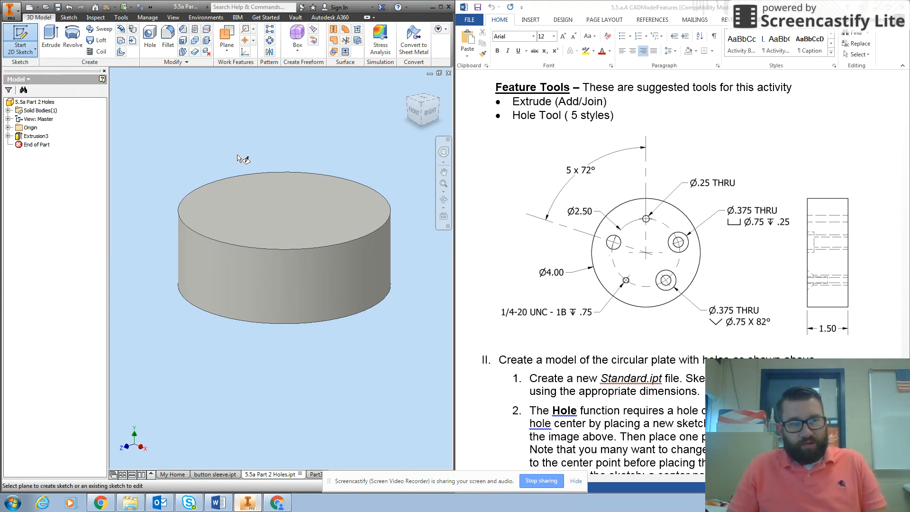
click(251, 214)
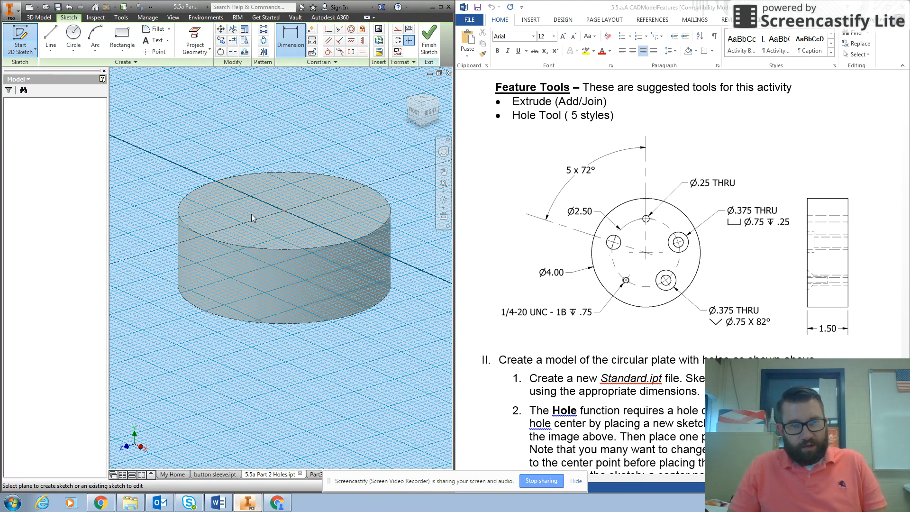
Sketch a circle about 2.2 in in diameter on the top face, slightly off the plate's centre.
click(74, 34)
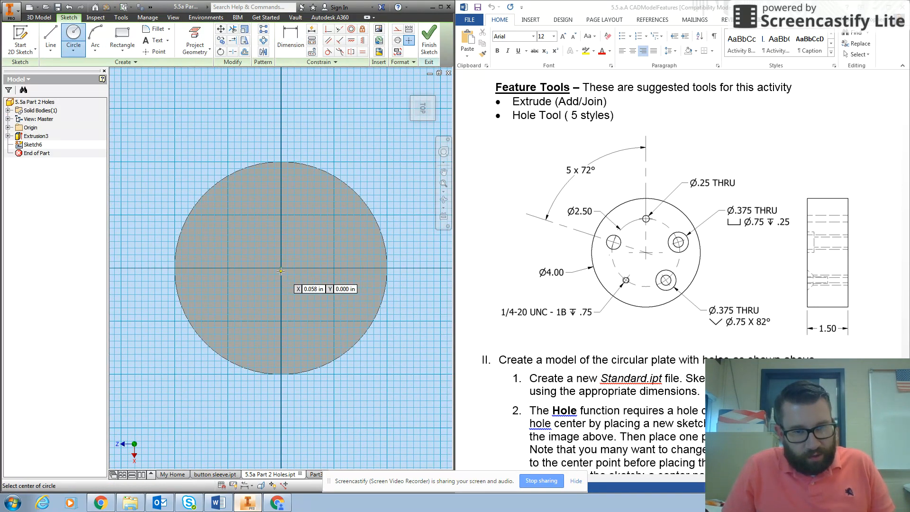
click(268, 250)
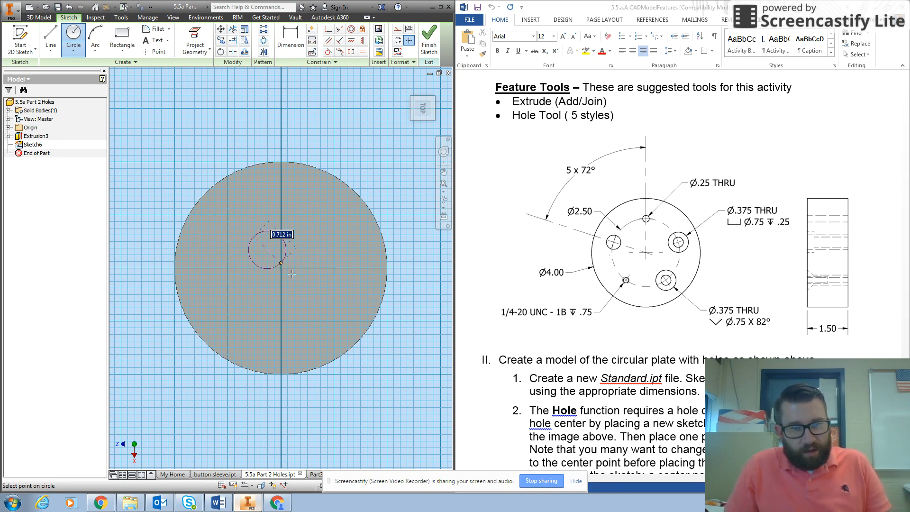
click(305, 294)
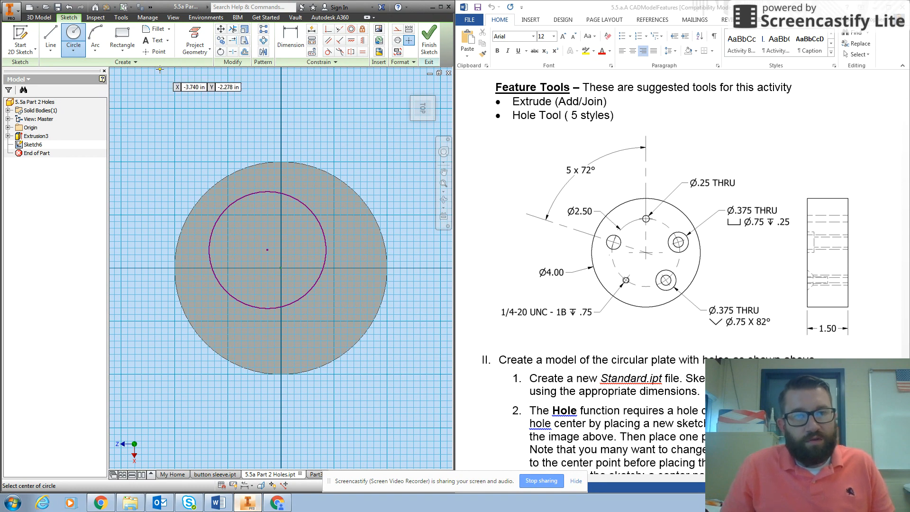
Apply a concentric constraint between the inner circle and the plate's outer edge.
click(352, 30)
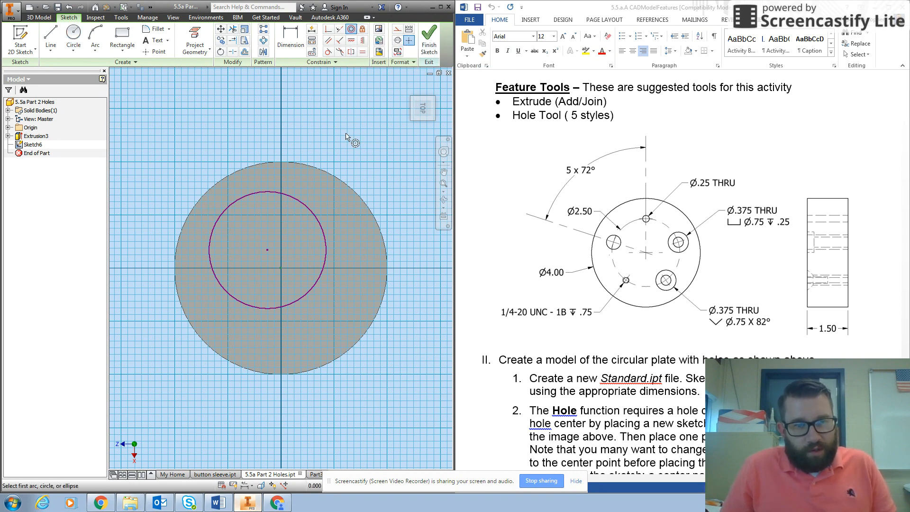
click(321, 225)
click(363, 199)
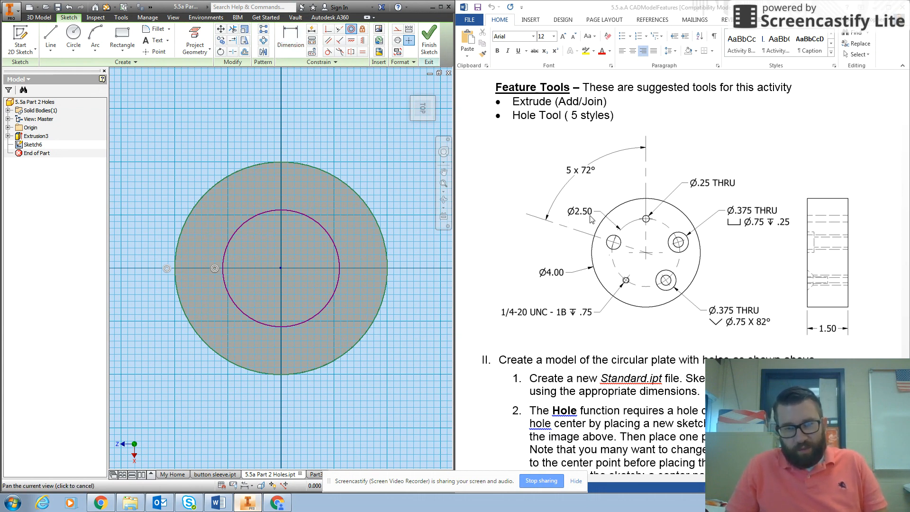
Dimension the inner circle's diameter and set it to 2.5 in.
click(291, 39)
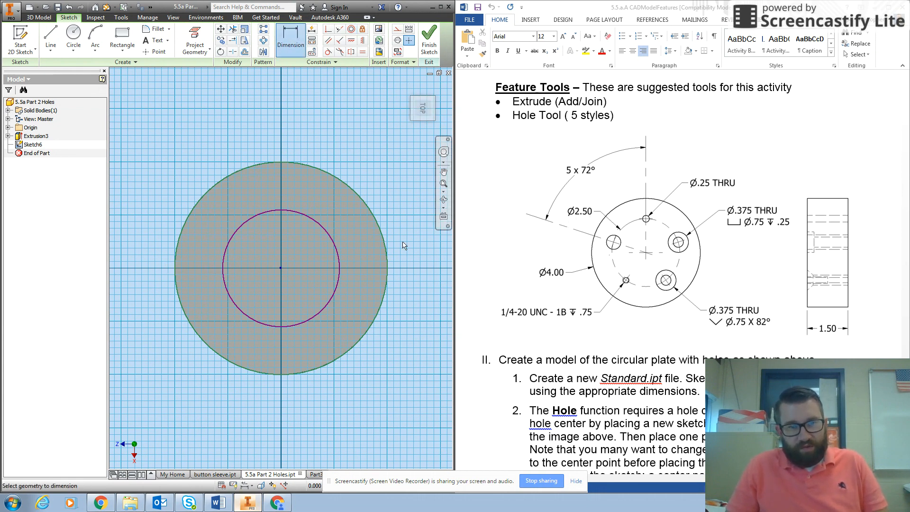
click(330, 238)
click(377, 145)
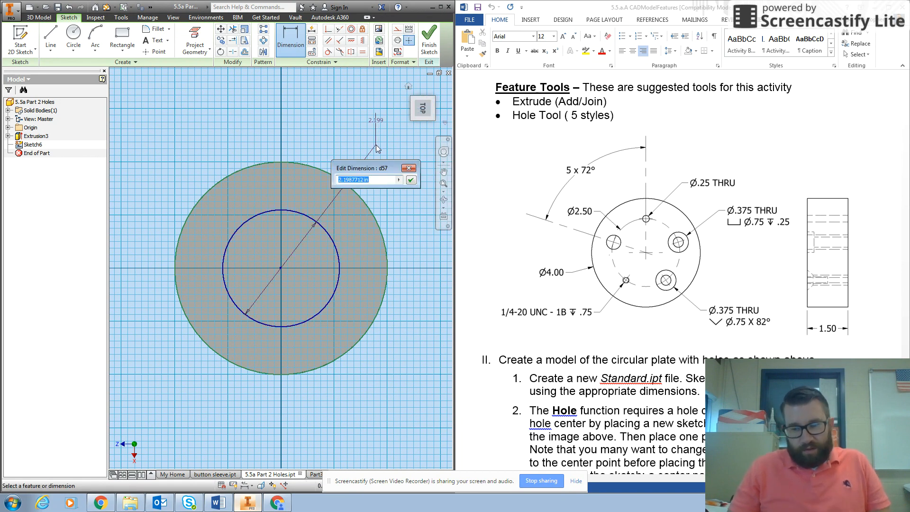
text(2.25)
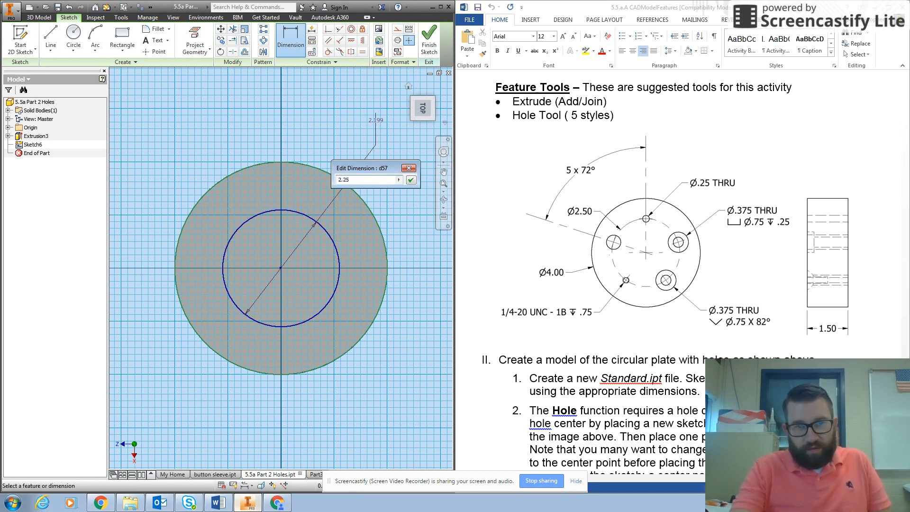
key(Return)
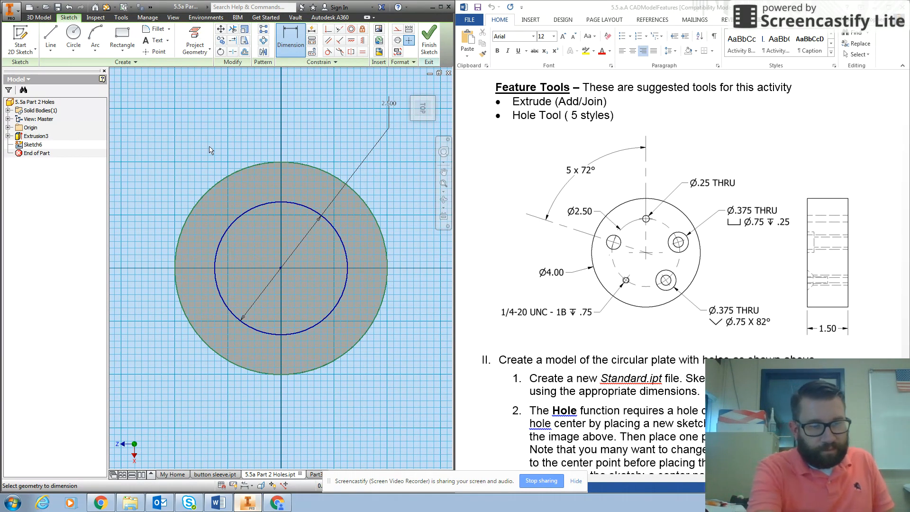
key(Escape)
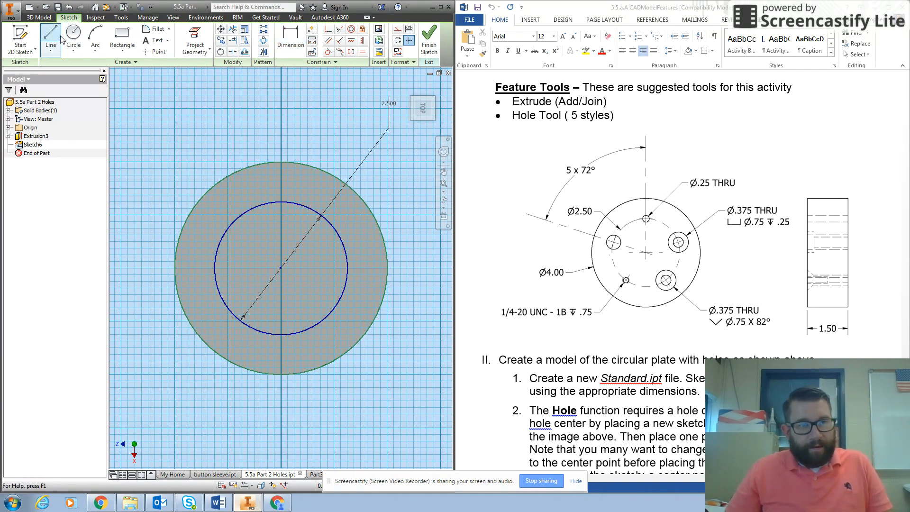
Place a center point on the plate's top face and constrain it coincident to the 2.5 in circle.
click(154, 52)
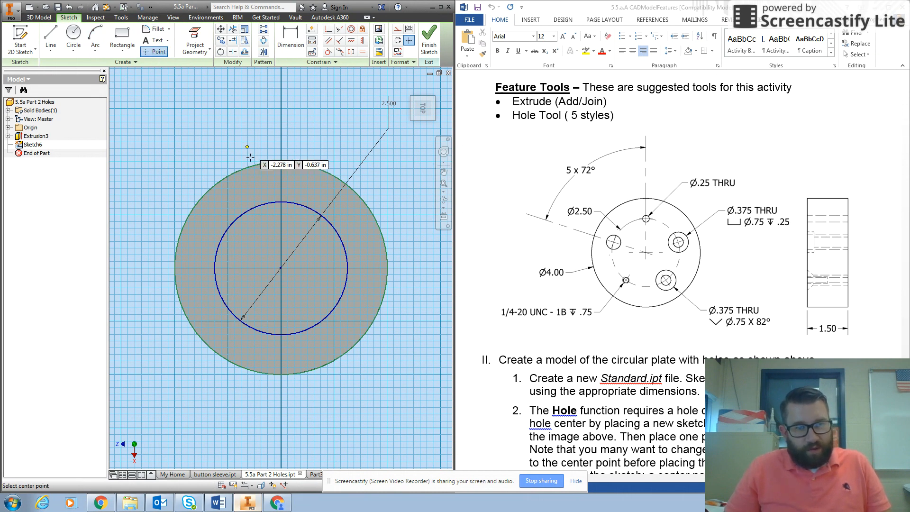
click(258, 188)
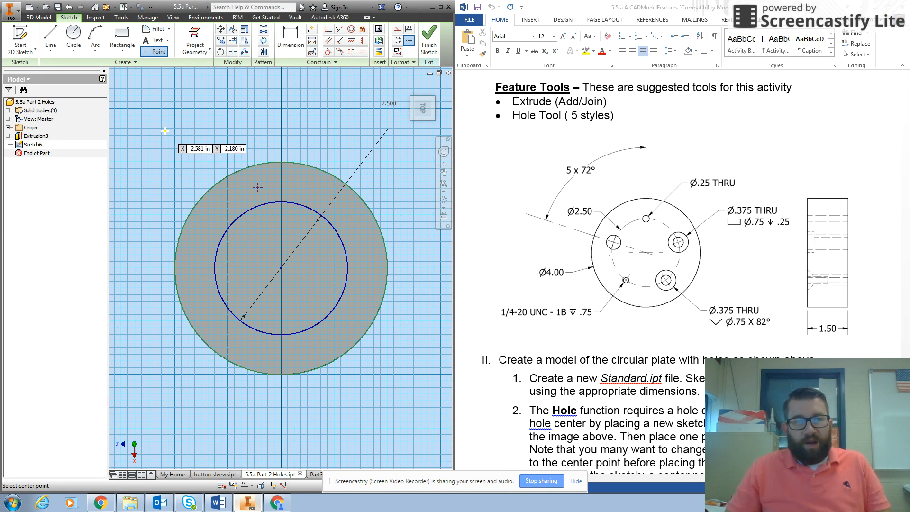
key(Escape)
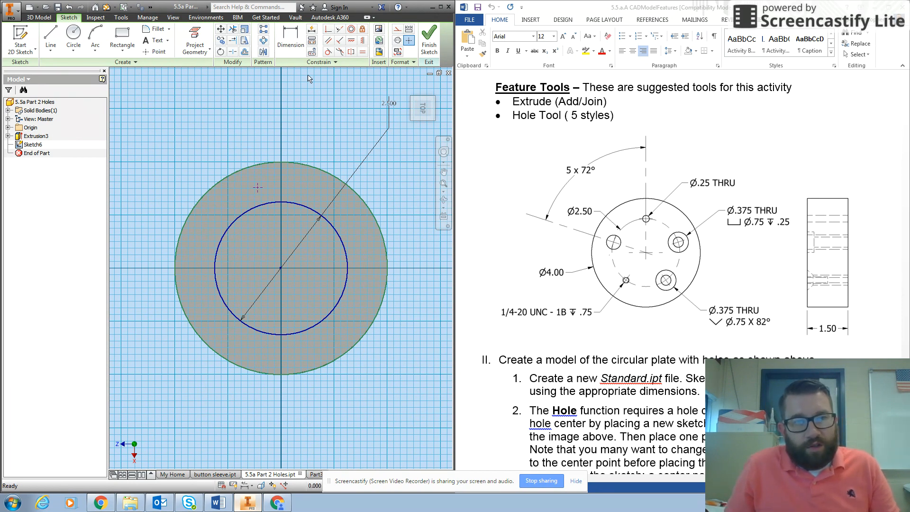
click(328, 31)
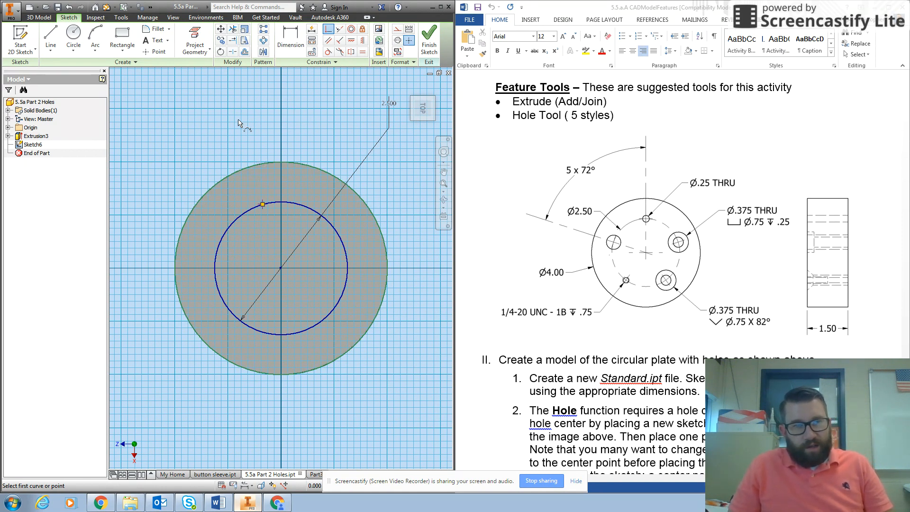
Circular-pattern the center point about the circle's center with 5 instances over 360 degrees and finish the sketch.
click(264, 42)
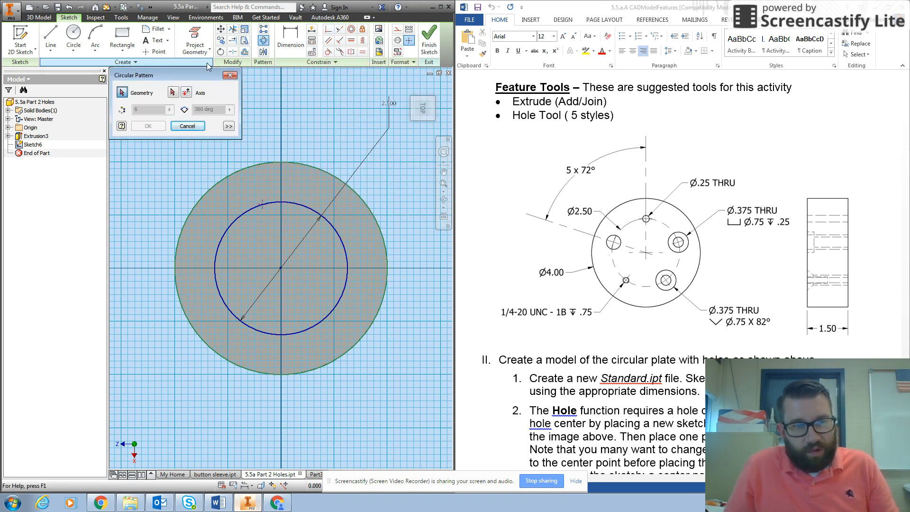
click(261, 205)
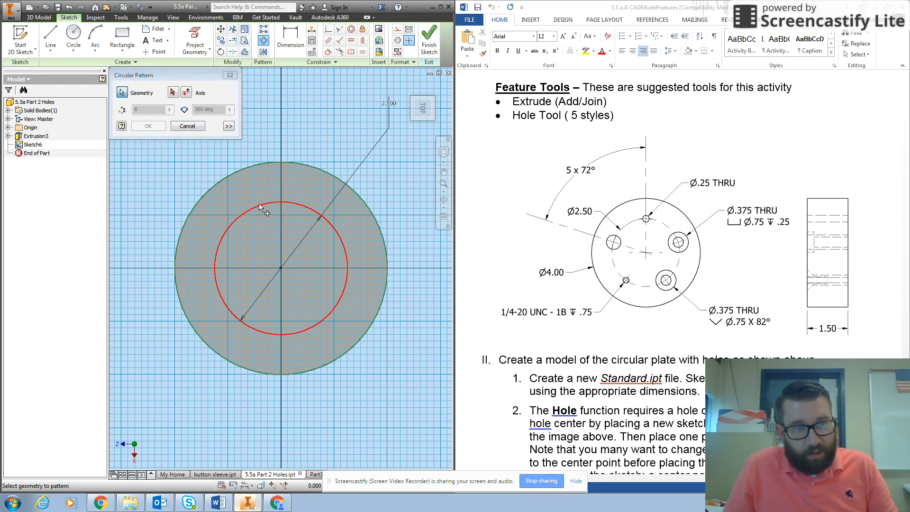
click(173, 93)
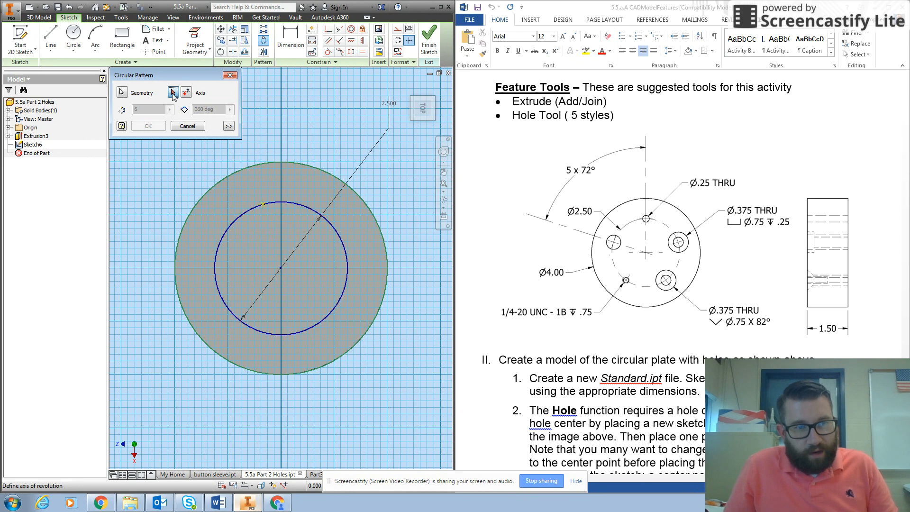
click(228, 227)
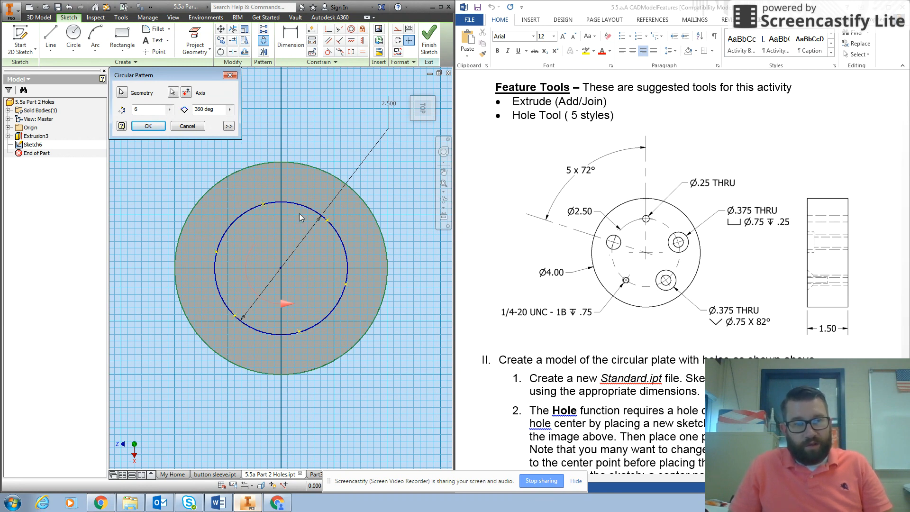
text(5)
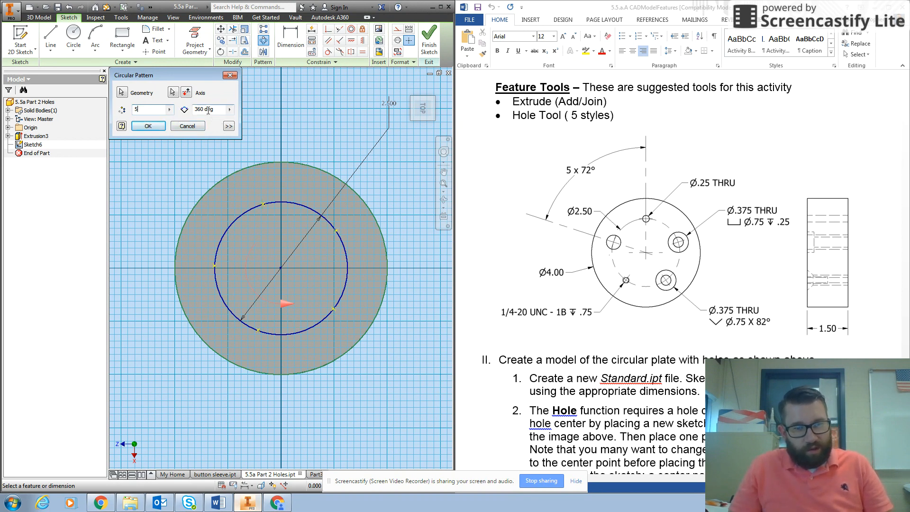
click(150, 127)
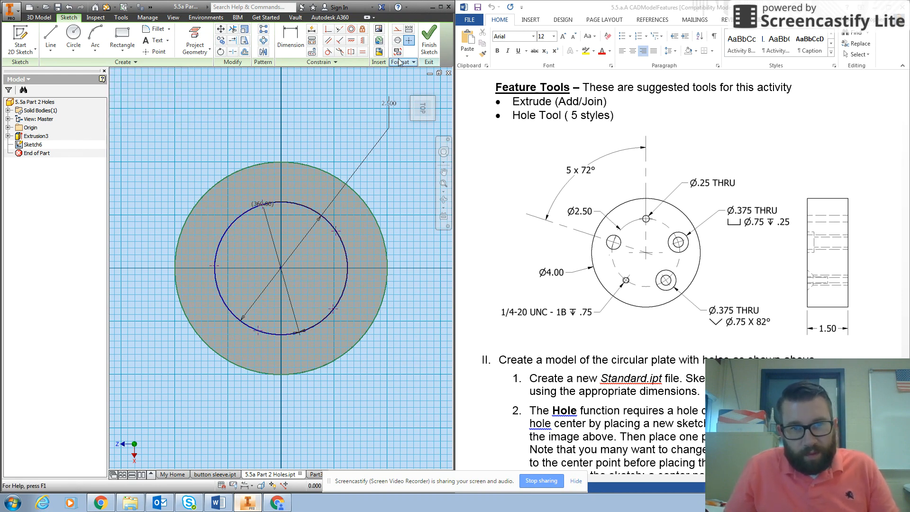
click(429, 51)
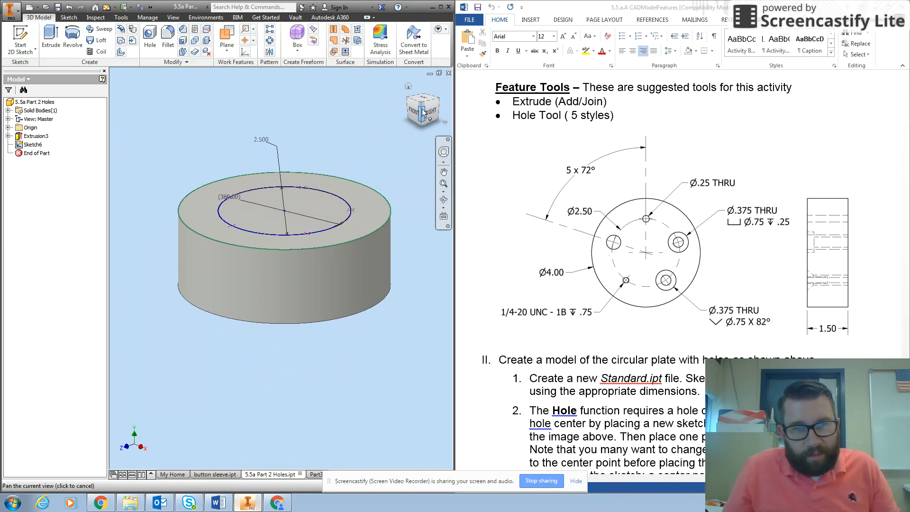
Create a simple drilled hole, 0.25 in diameter and Through All, at only the rearmost of the patterned center points.
drag(423, 111, 423, 136)
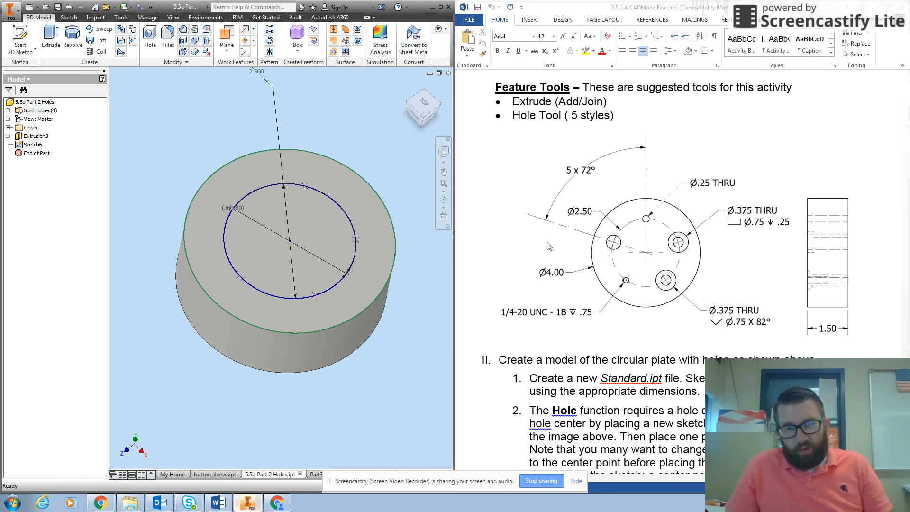
scroll(573, 243, down, 6)
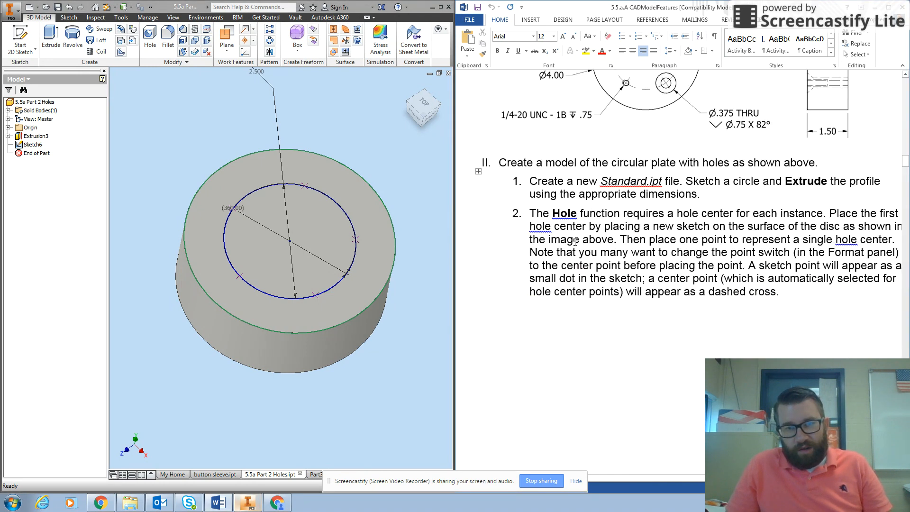
scroll(575, 241, down, 10)
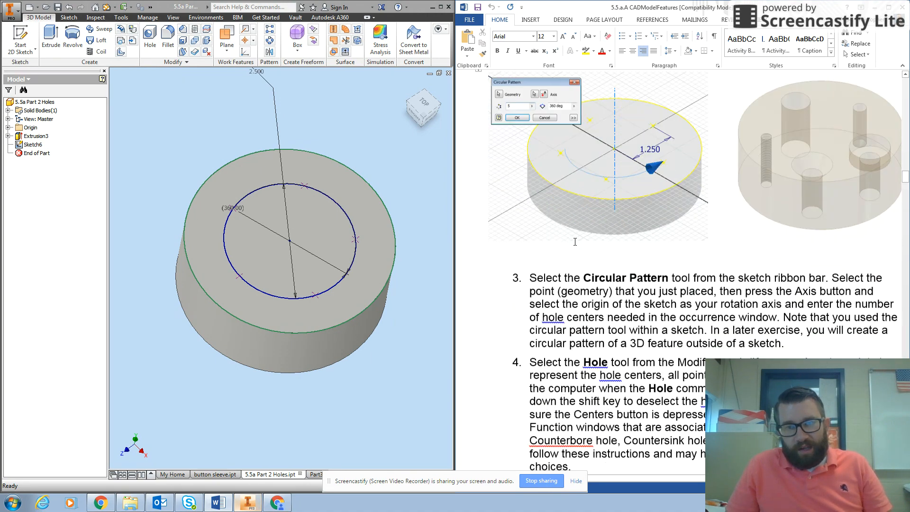
scroll(575, 242, down, 8)
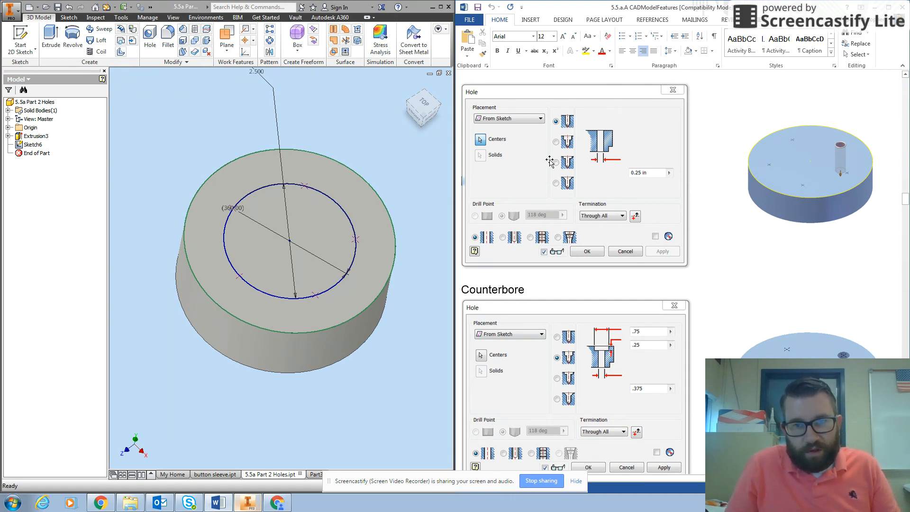
click(149, 41)
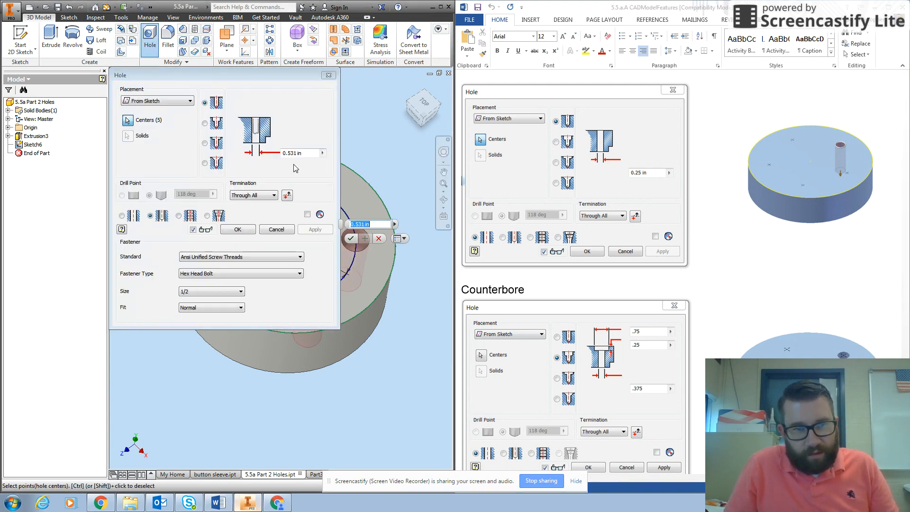
click(329, 77)
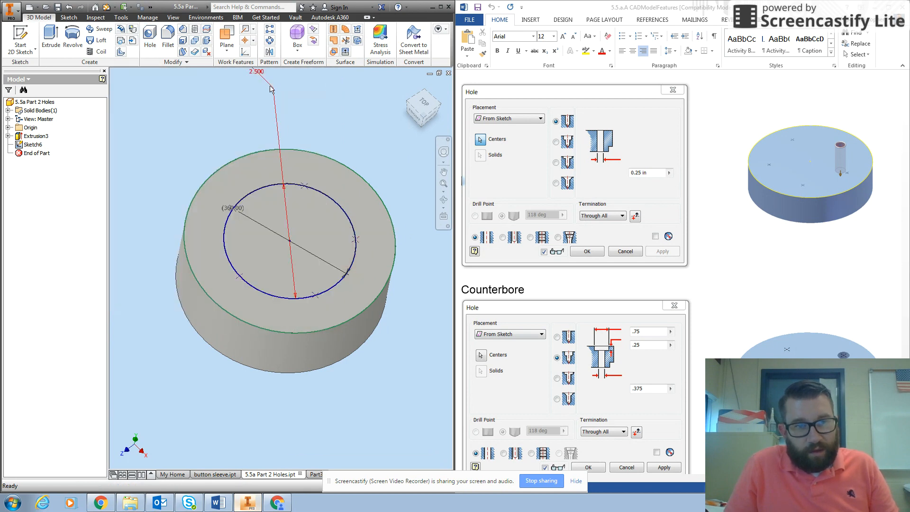
click(309, 186)
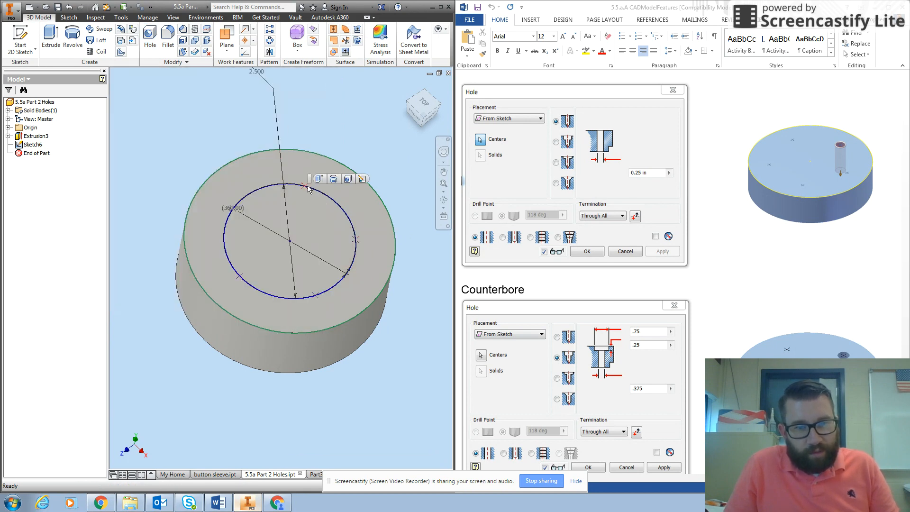
click(348, 180)
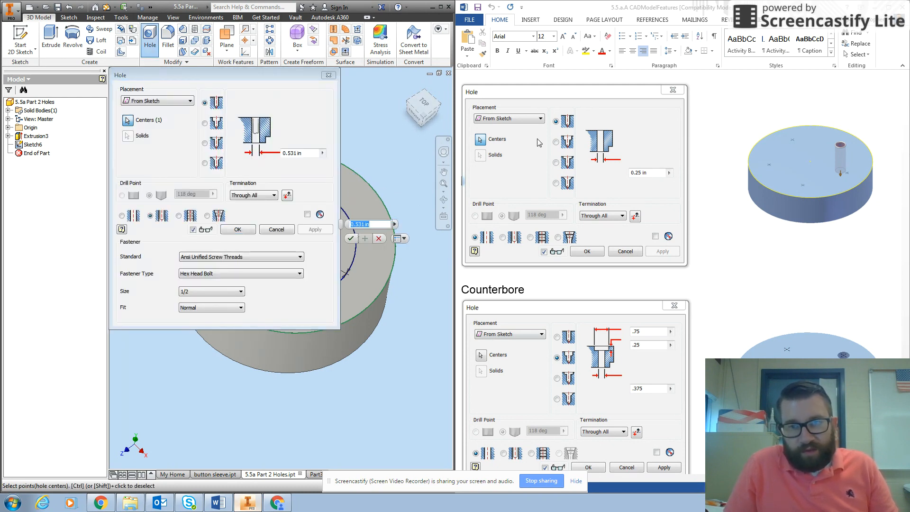
click(306, 153)
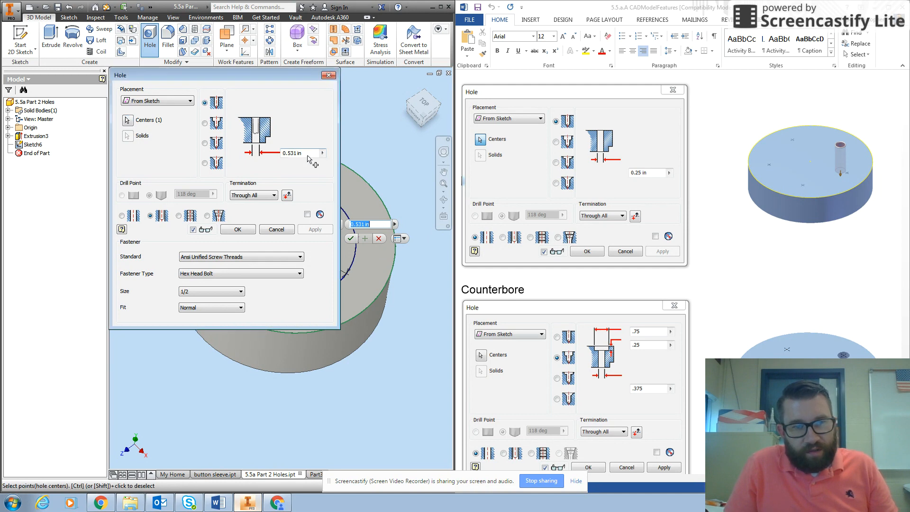
text(0.2)
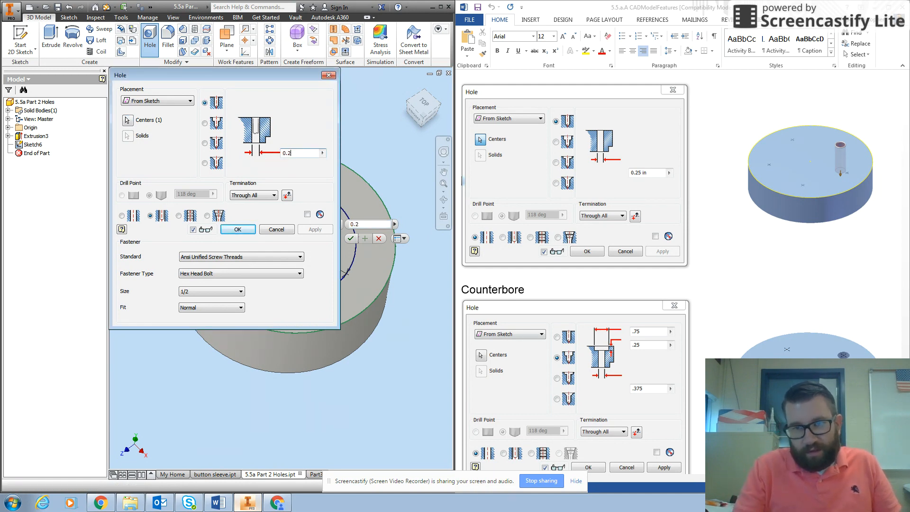
text(5)
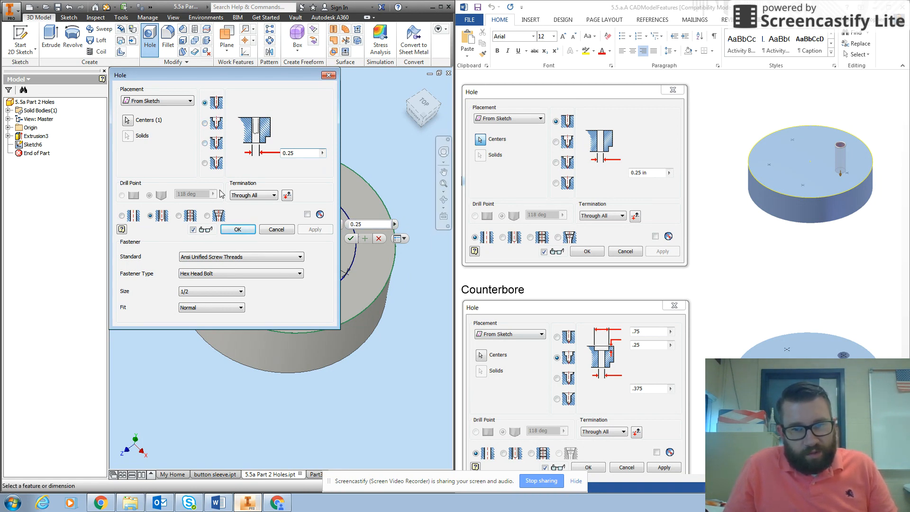
click(123, 215)
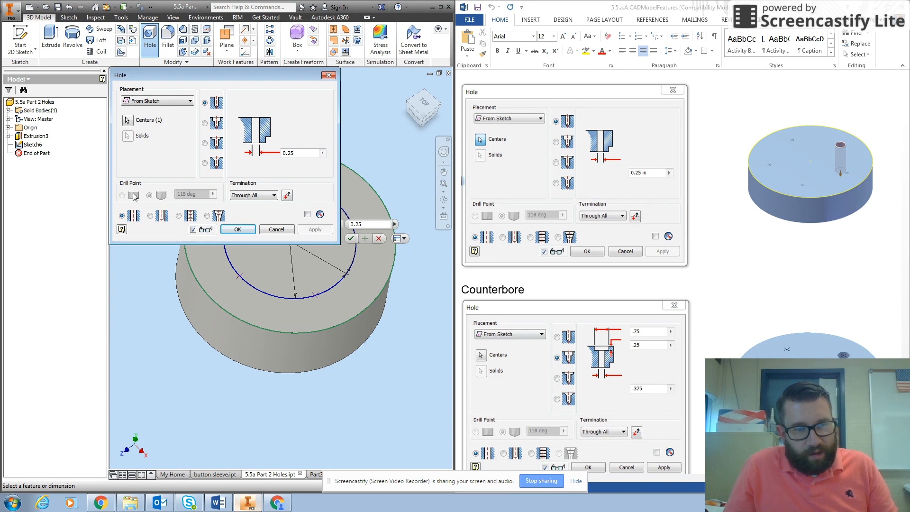
click(238, 230)
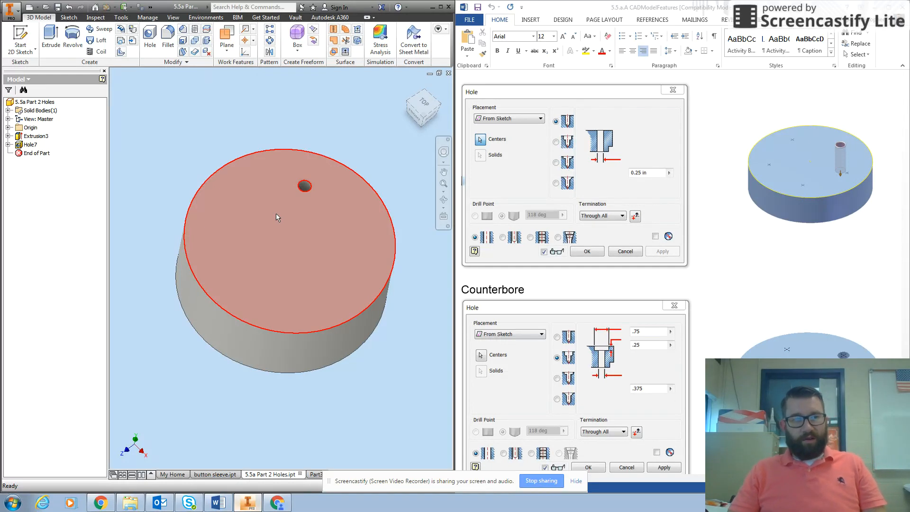
Share the sketch used by the first hole so its remaining center points can be reused.
mouse_move(256, 215)
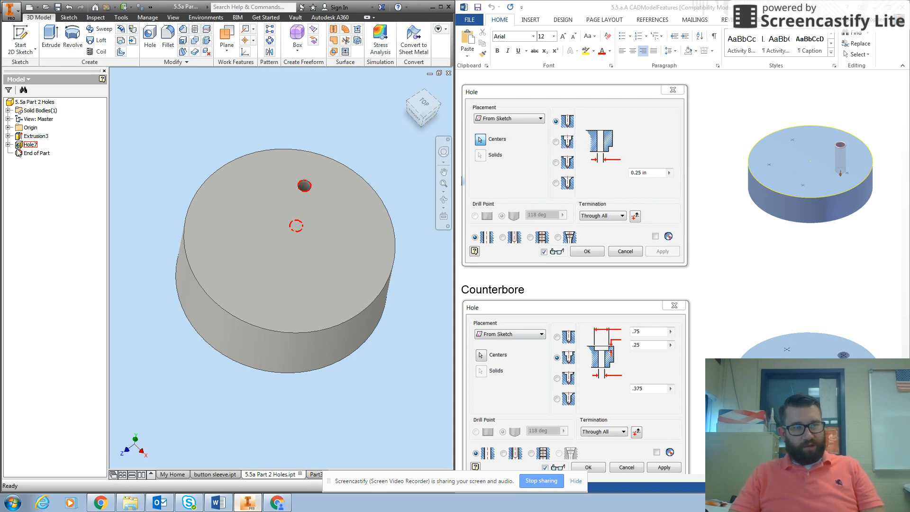
click(8, 145)
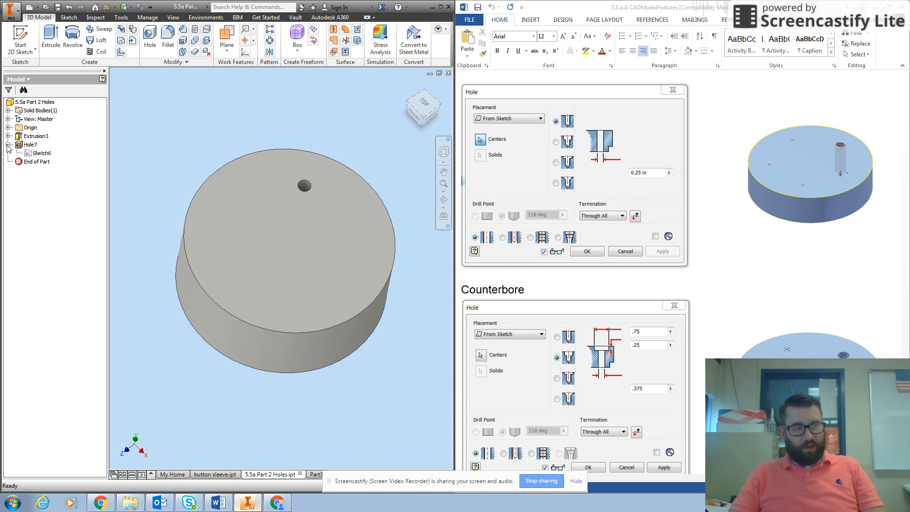
right_click(33, 155)
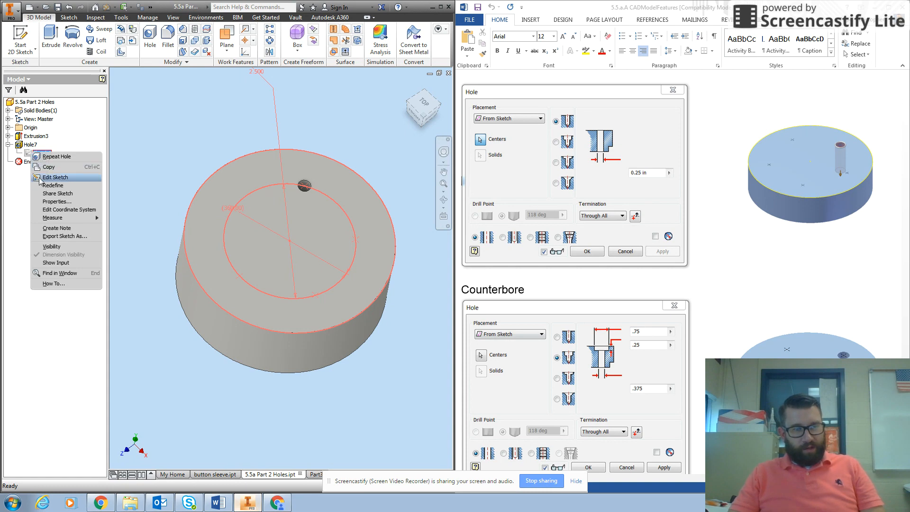
click(48, 195)
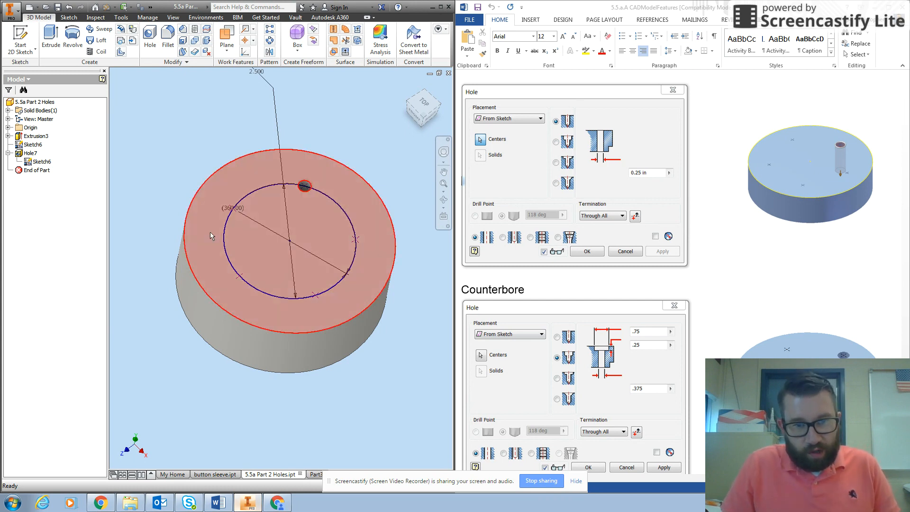
Create a Through All counterbore hole at the center point clockwise from the drilled hole: 0.75 in counterbore diameter, 0.25 in depth, 0.375 in hole diameter.
scroll(724, 270, down, 5)
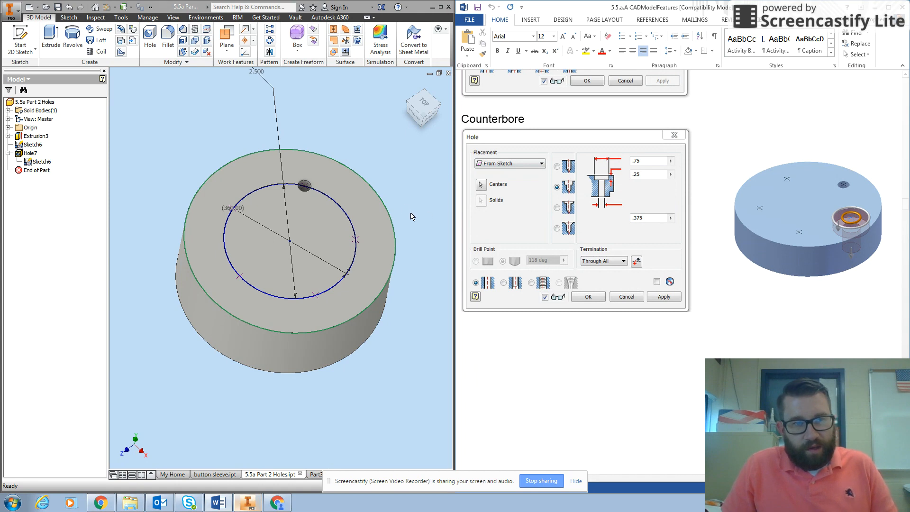
click(357, 241)
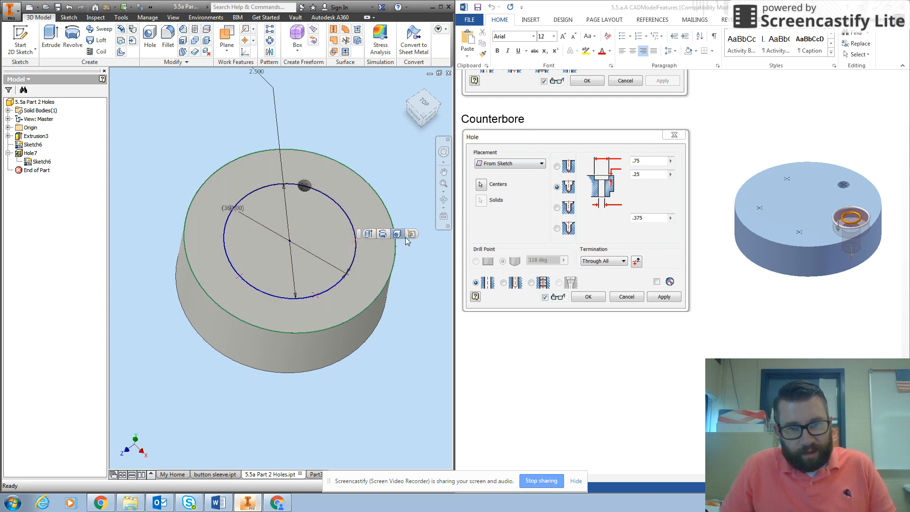
click(396, 236)
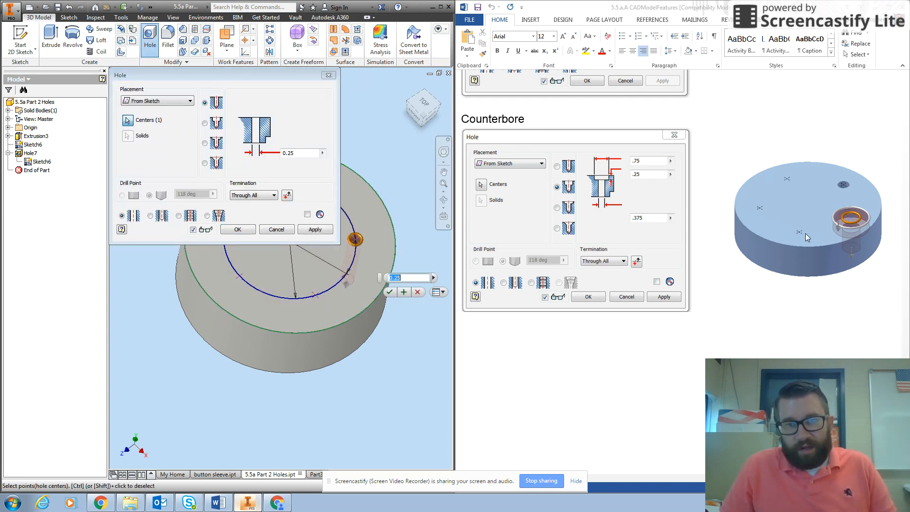
click(205, 124)
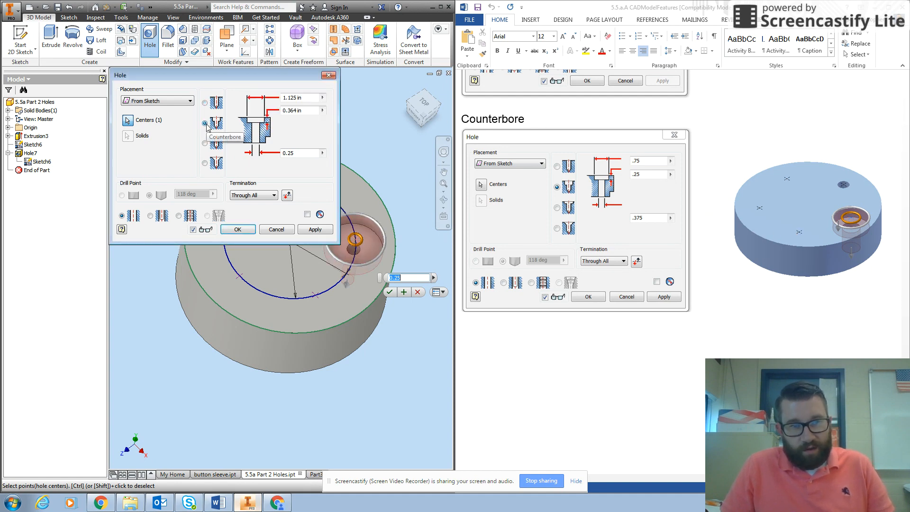
click(301, 101)
text(0.75)
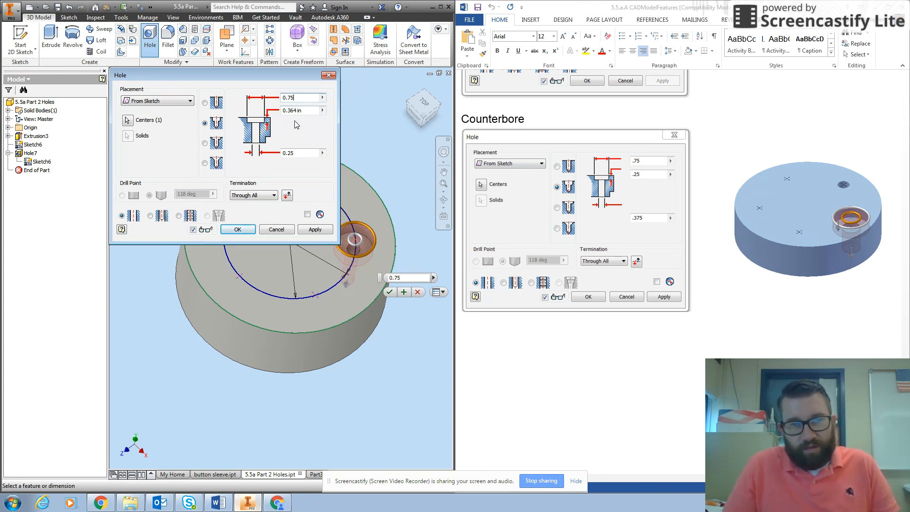
click(301, 112)
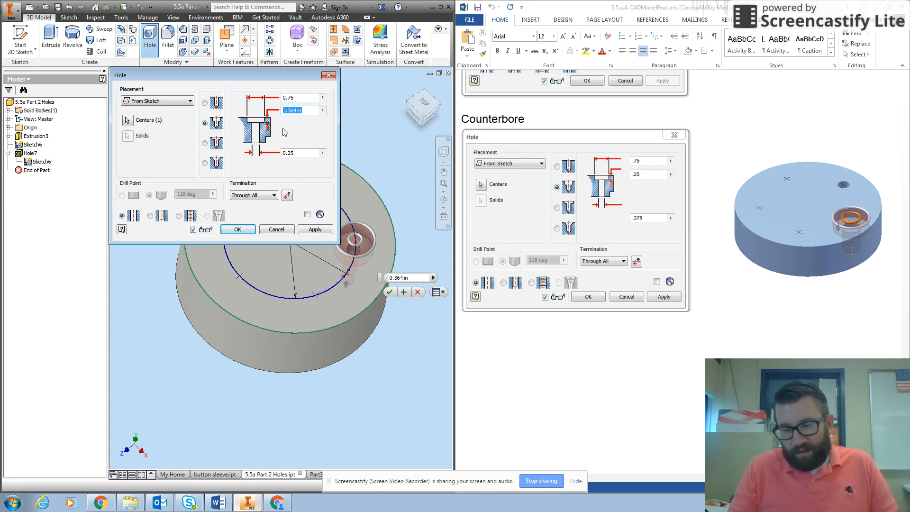
text(.25)
click(290, 154)
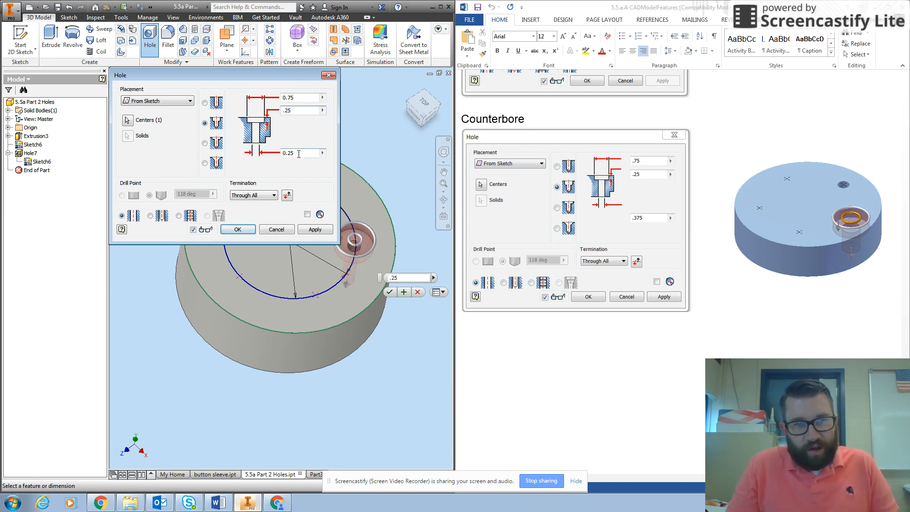
double_click(290, 152)
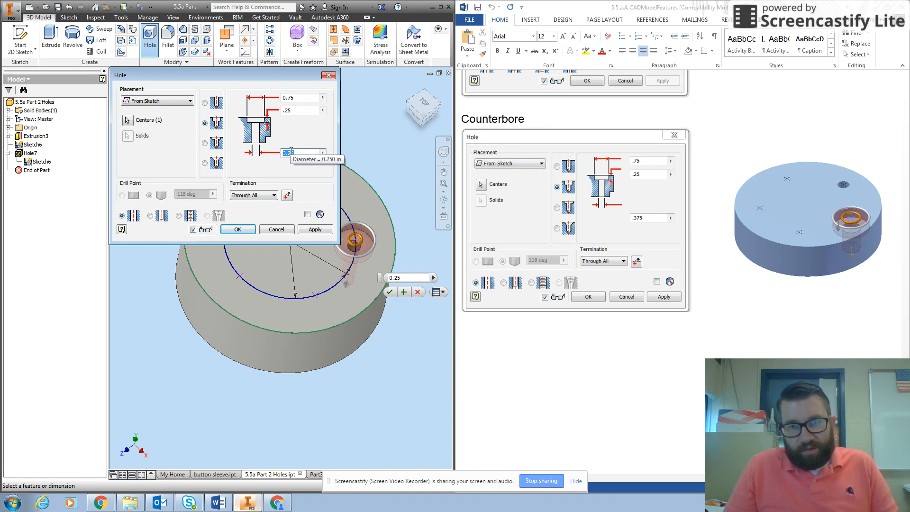
text(0.375)
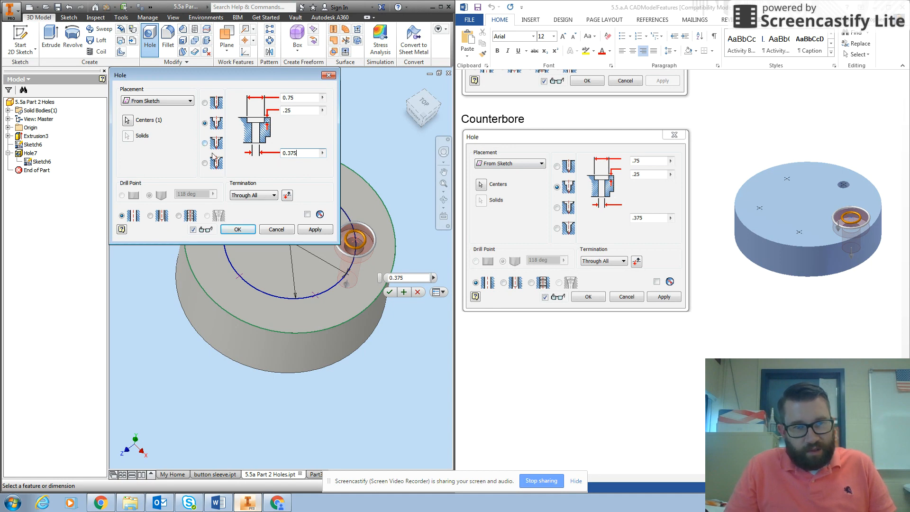
click(238, 230)
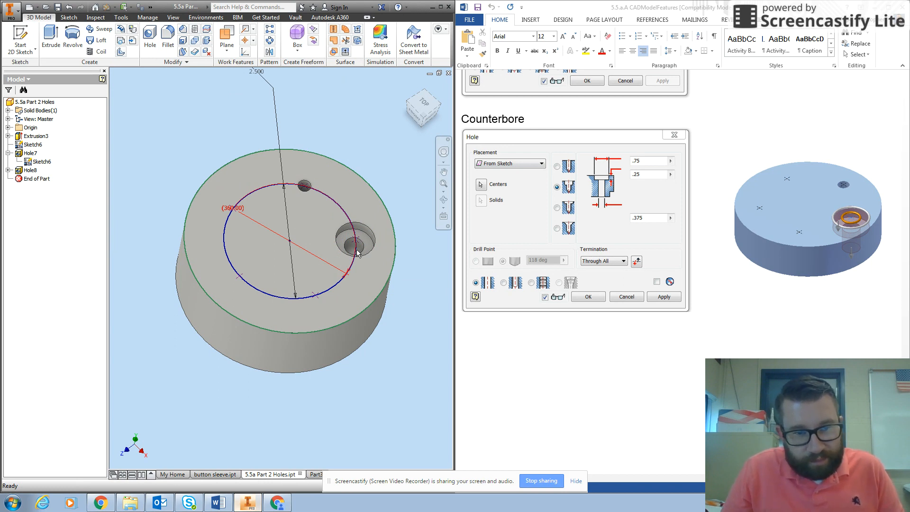
Create a Through All countersink hole at the center point clockwise from the counterbore, with 0.75 in countersink diameter, 82 degree angle and 0.375 in hole diameter.
click(315, 298)
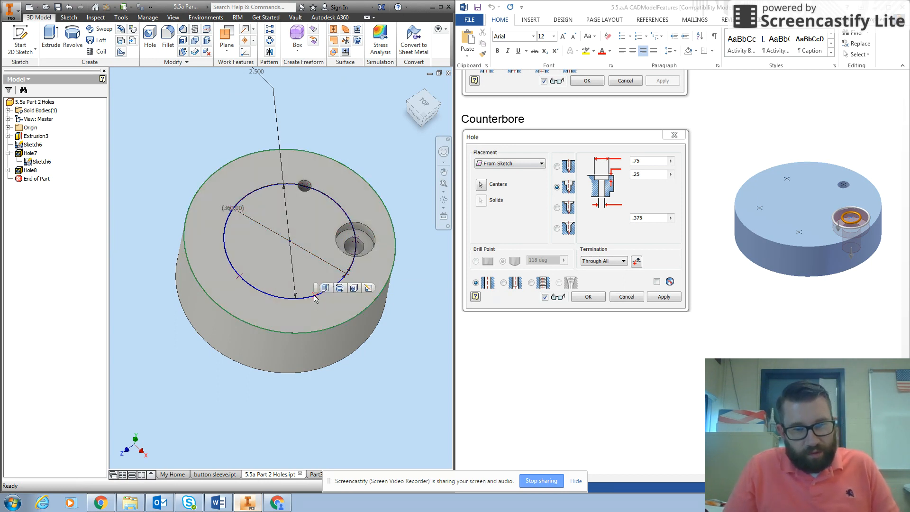
click(355, 289)
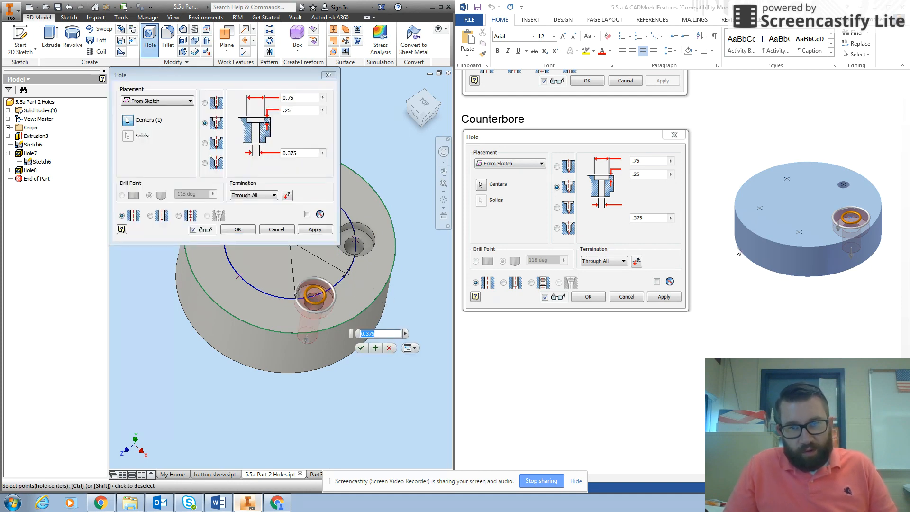
click(625, 358)
scroll(600, 347, down, 15)
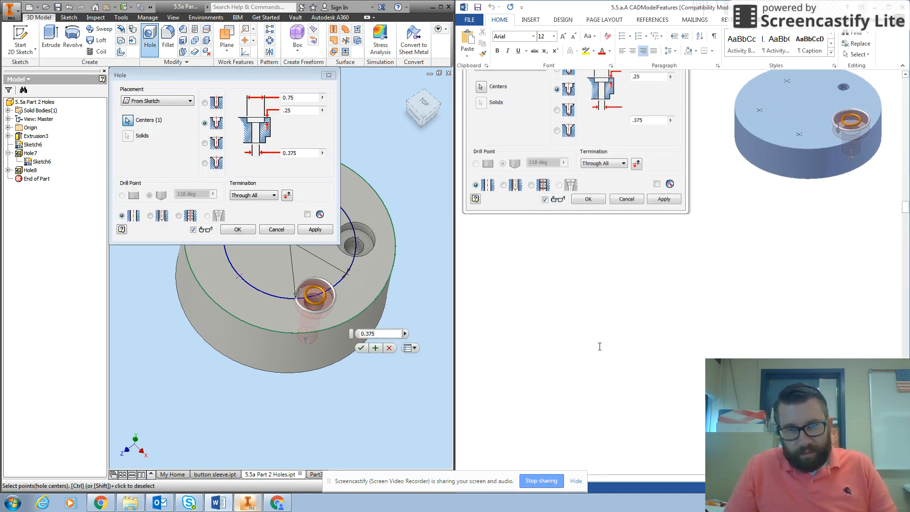
scroll(600, 349, down, 3)
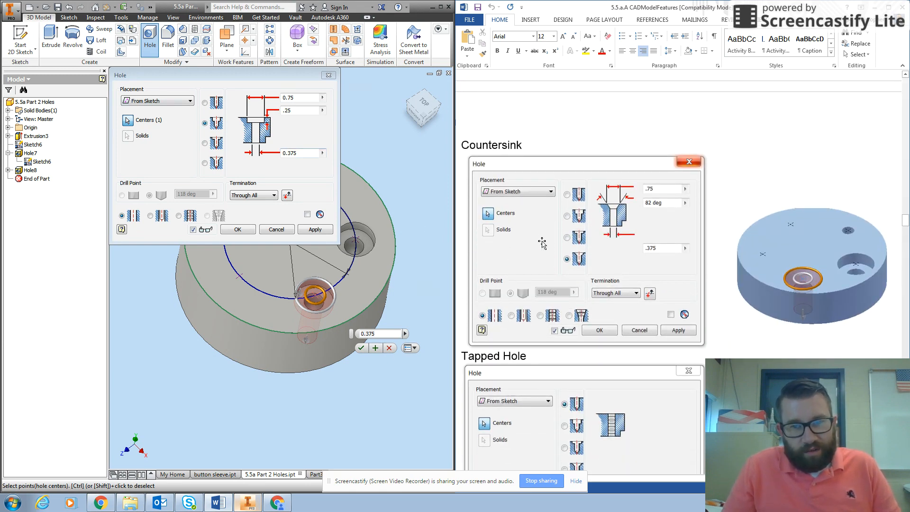
click(205, 163)
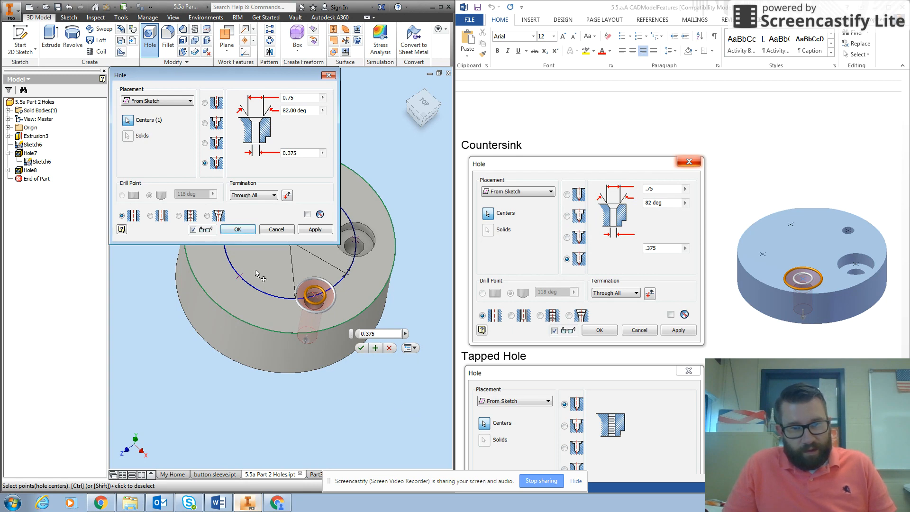
click(232, 230)
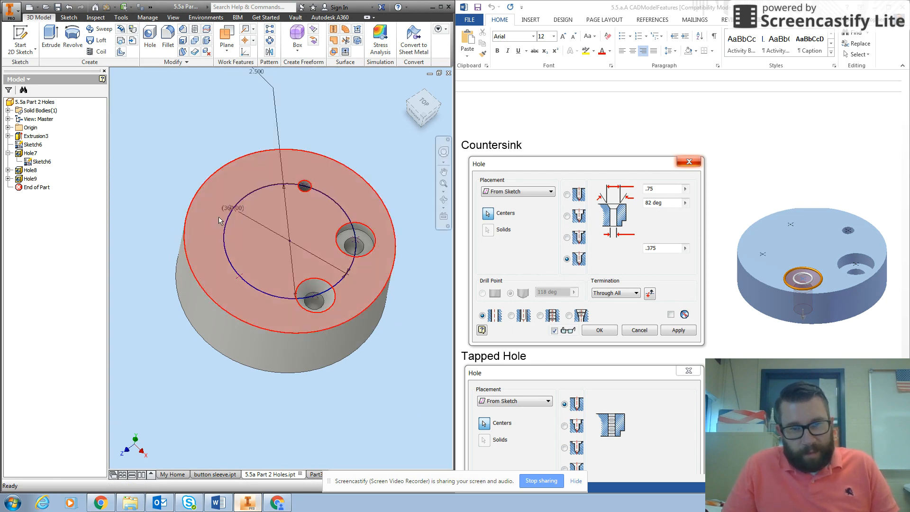
Start a tapped hole without counterbore or countersink at the center point clockwise from the countersink, following the Tapped Hole example.
scroll(754, 348, down, 5)
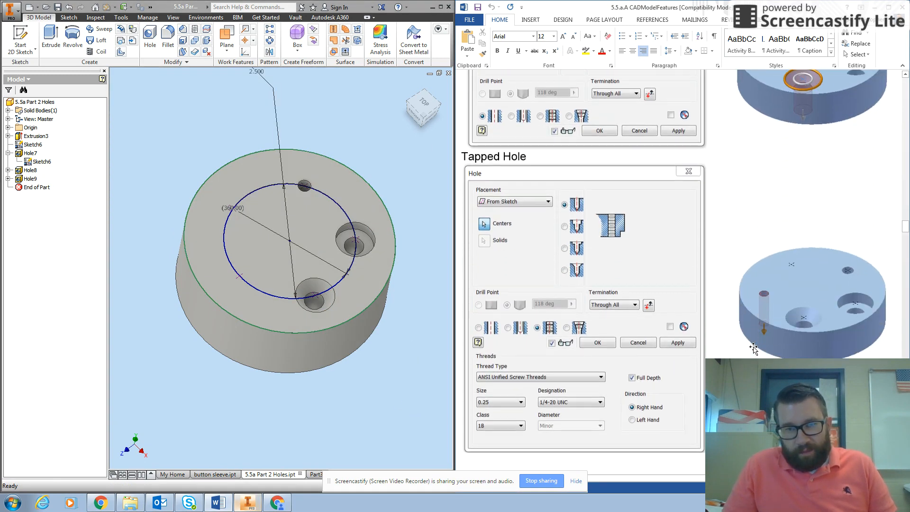
scroll(749, 341, down, 3)
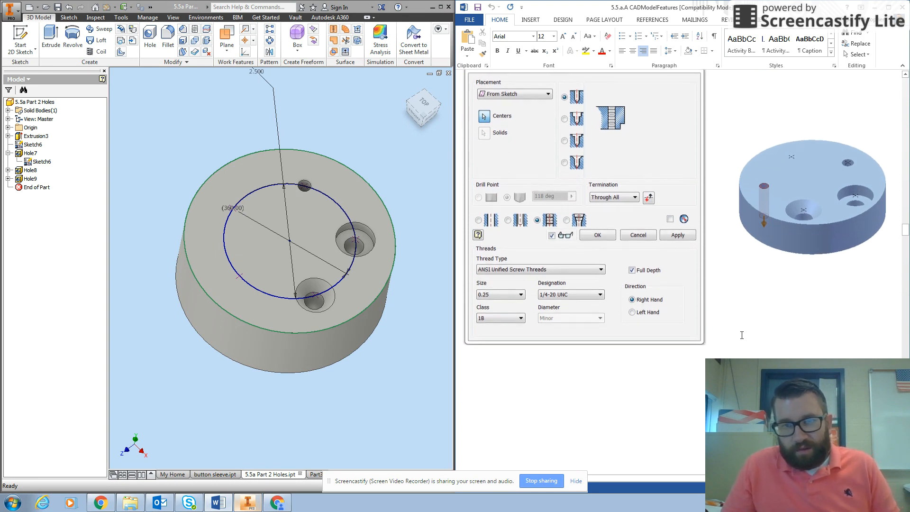
scroll(742, 335, up, 2)
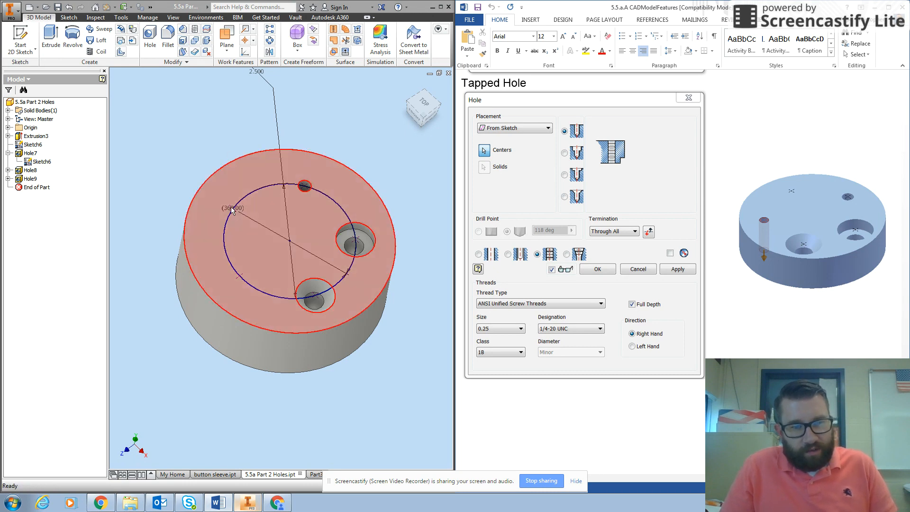
click(241, 280)
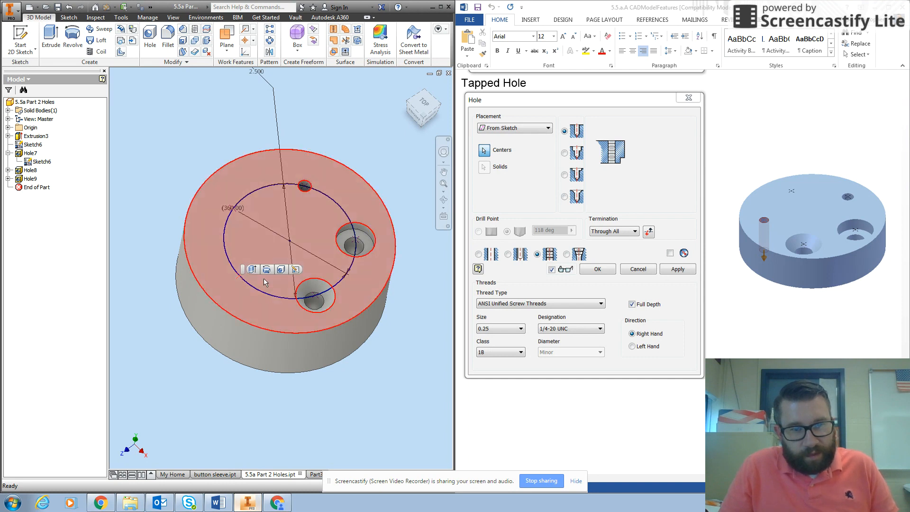
click(281, 269)
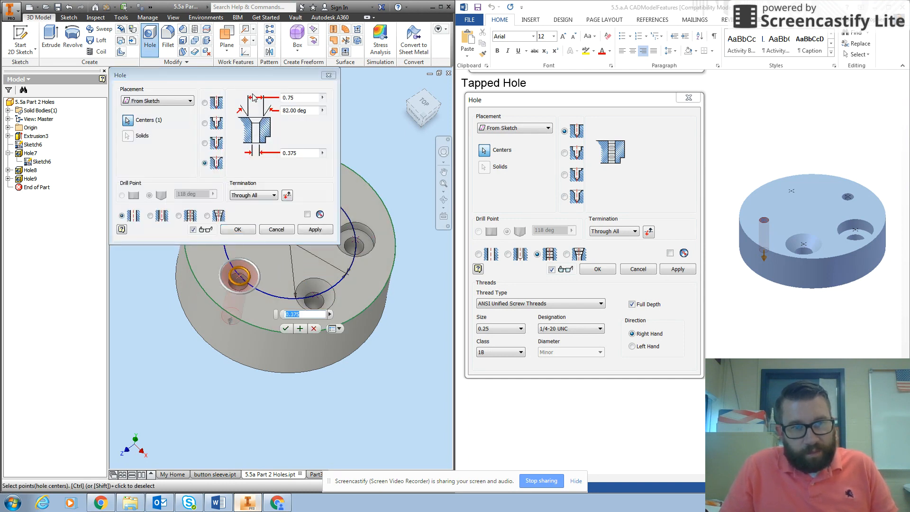
click(206, 103)
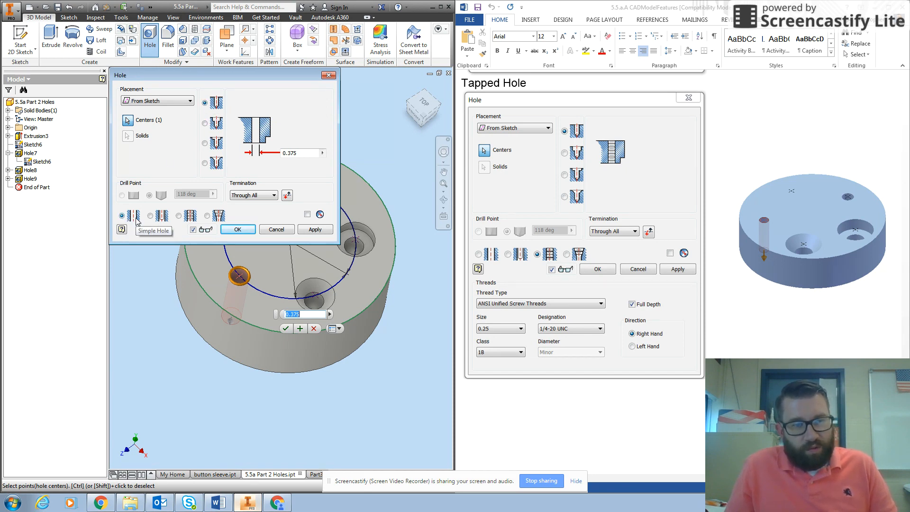
click(178, 217)
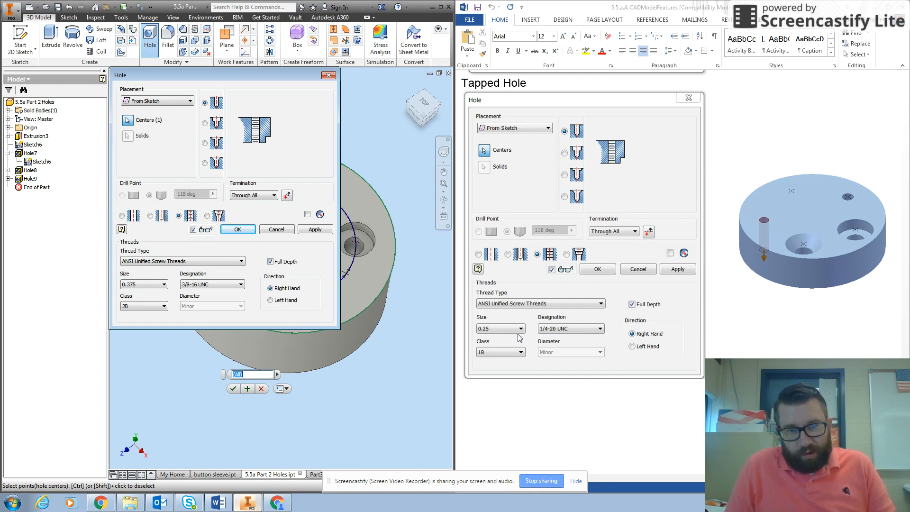
Set the tapped hole's thread size to 0.25, designation 1/4-20 UNC, class 1B, and create it full depth, right hand, Through All.
click(135, 284)
scroll(141, 332, up, 1)
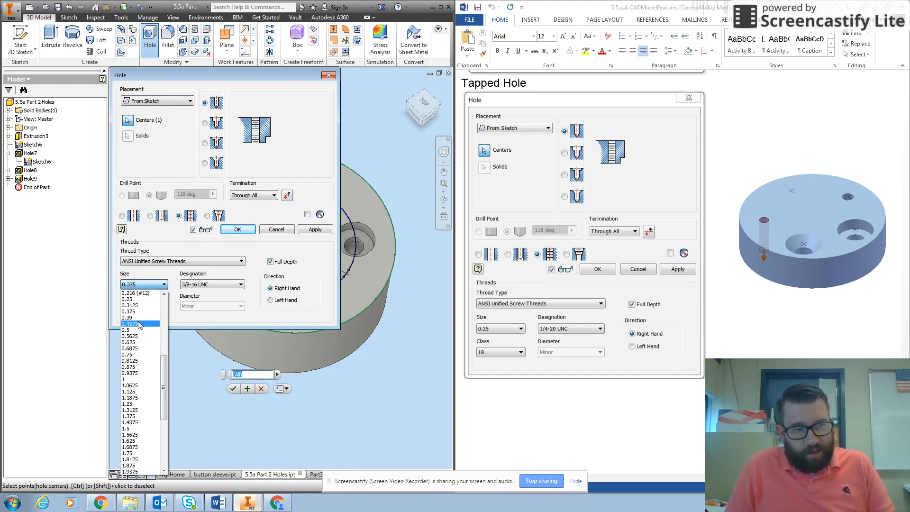
click(138, 305)
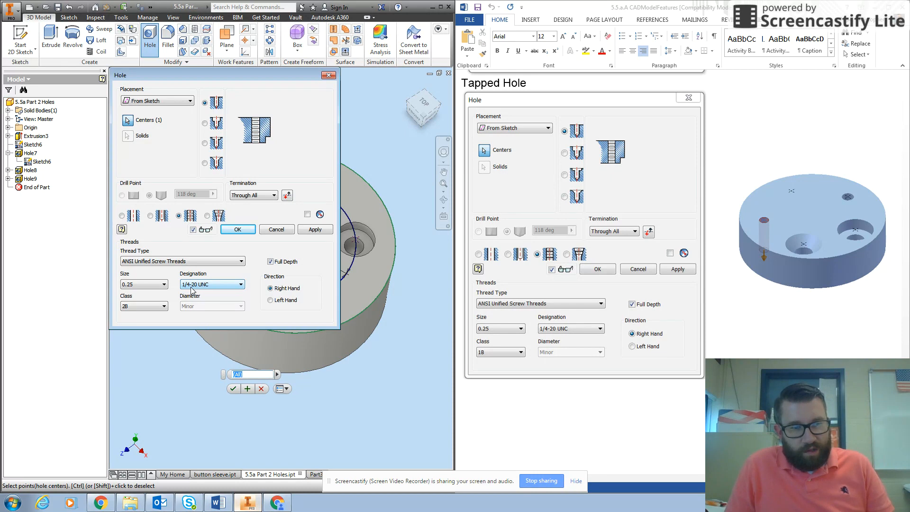
click(131, 308)
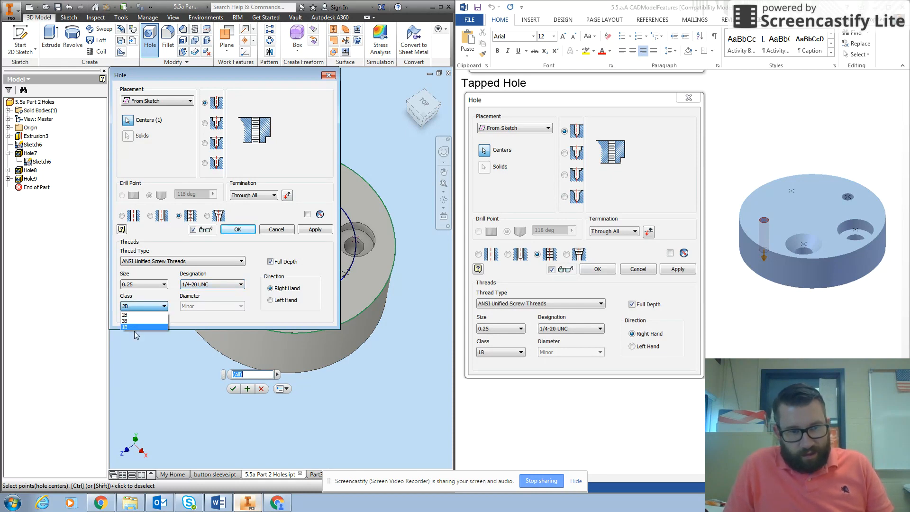
click(137, 327)
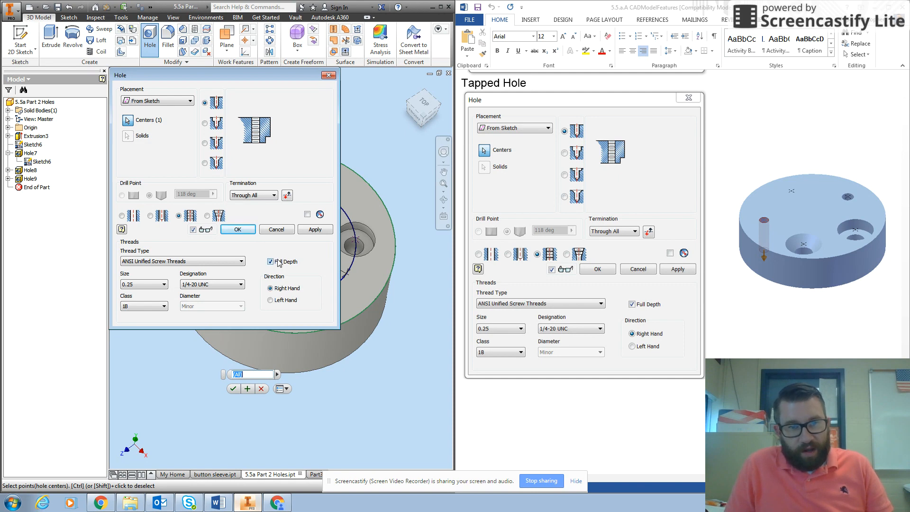
click(237, 230)
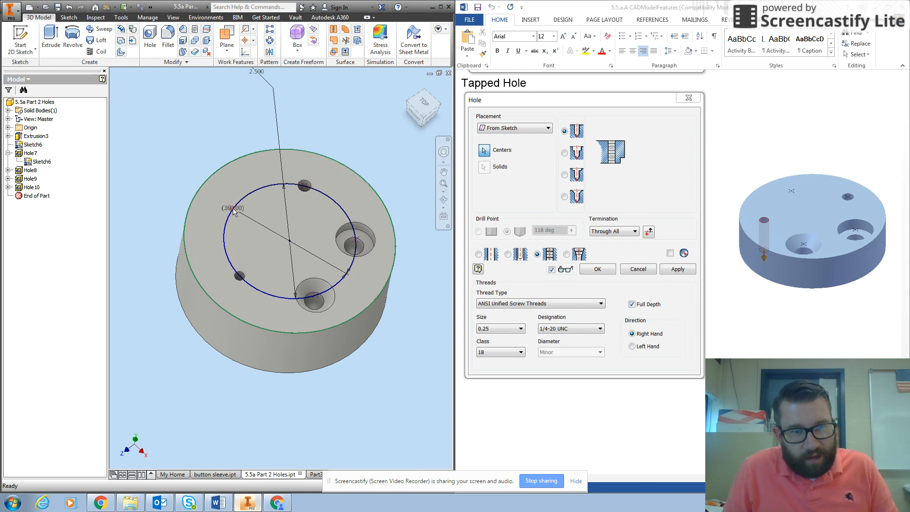
Start a hole at the remaining center point on the 2.50 in circle, clockwise from the tapped hole.
mouse_move(232, 208)
scroll(233, 208, down, 4)
scroll(163, 196, up, 5)
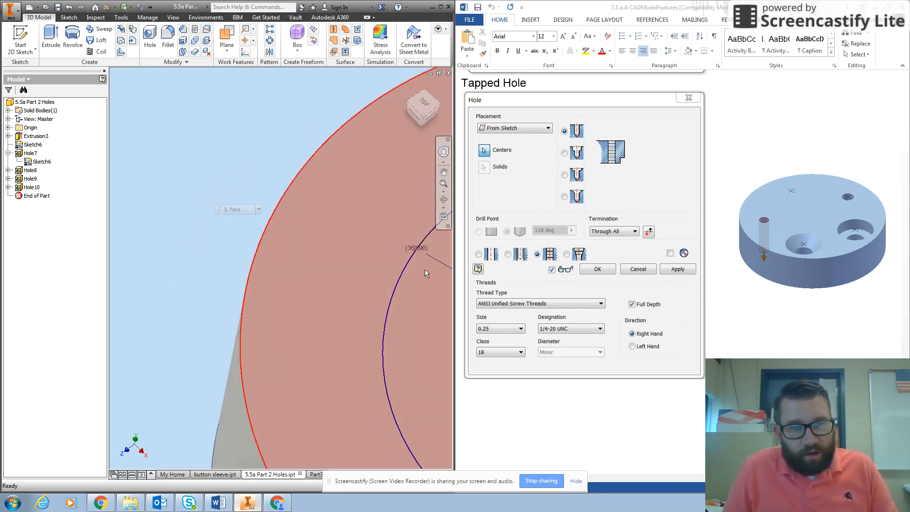
click(444, 171)
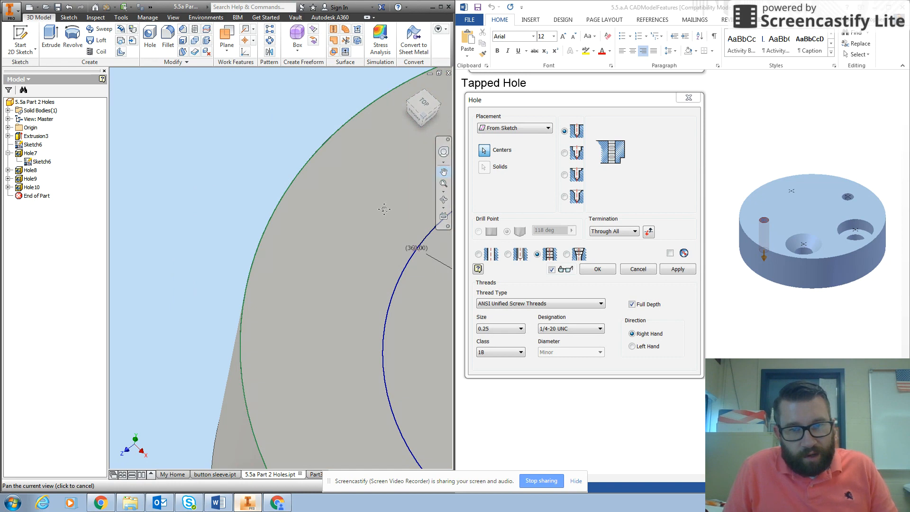
drag(380, 210, 231, 214)
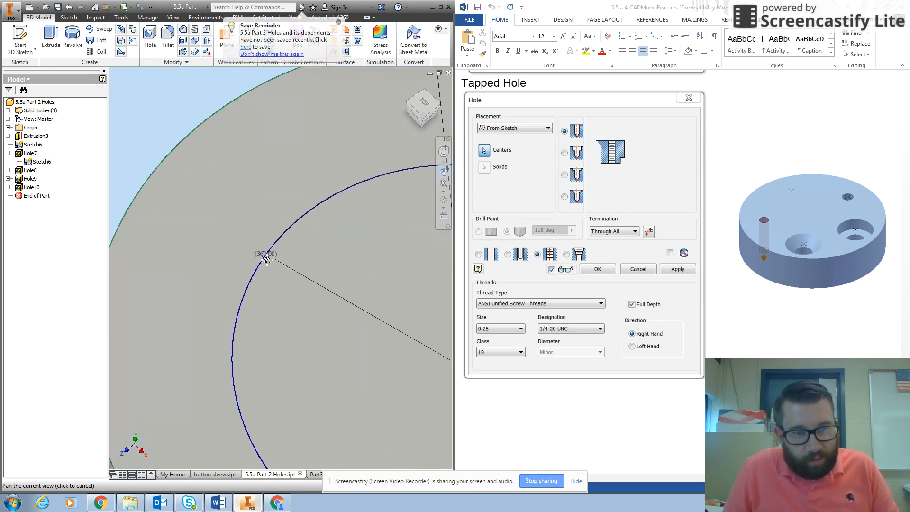
scroll(267, 261, up, 2)
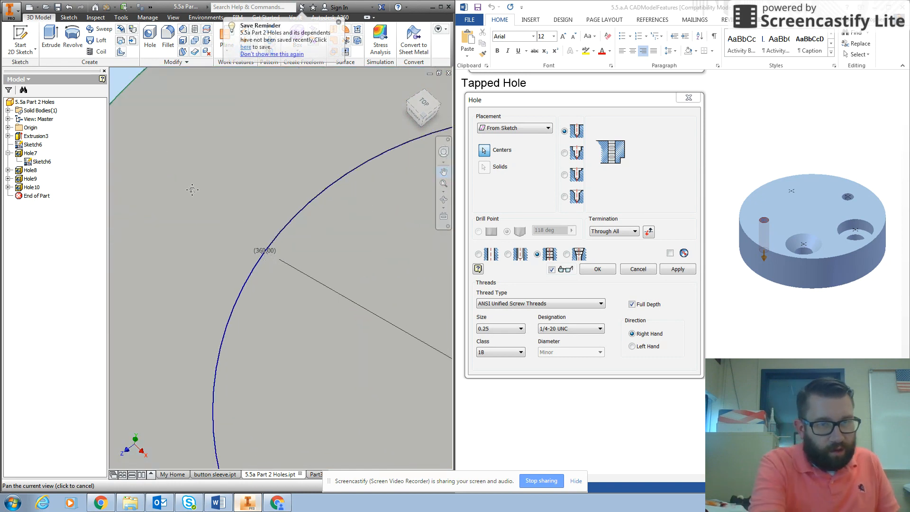
key(Escape)
click(265, 252)
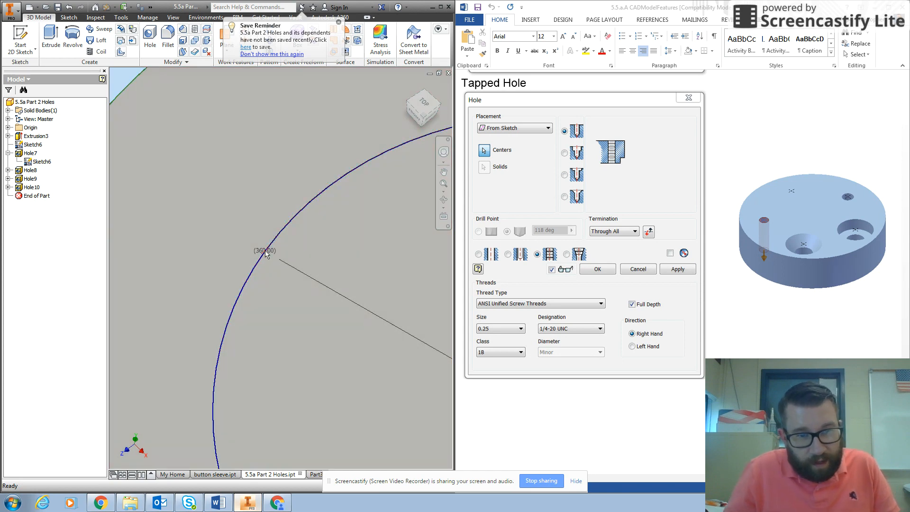
click(305, 245)
Following the Clearance Hole example, create a Through All clearance hole for an Ansi Unified Screw Threads Hex Head Bolt, size 1/2, Normal fit.
click(742, 325)
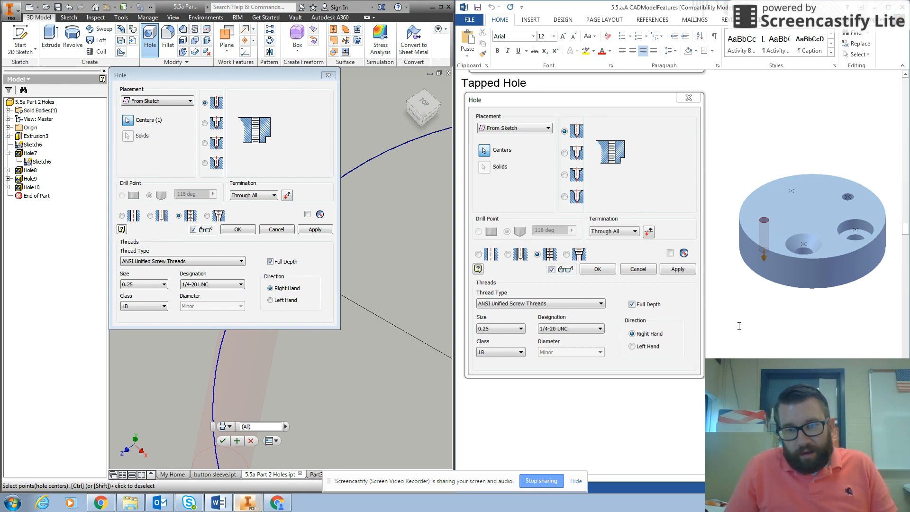
scroll(740, 329, down, 5)
scroll(741, 330, down, 7)
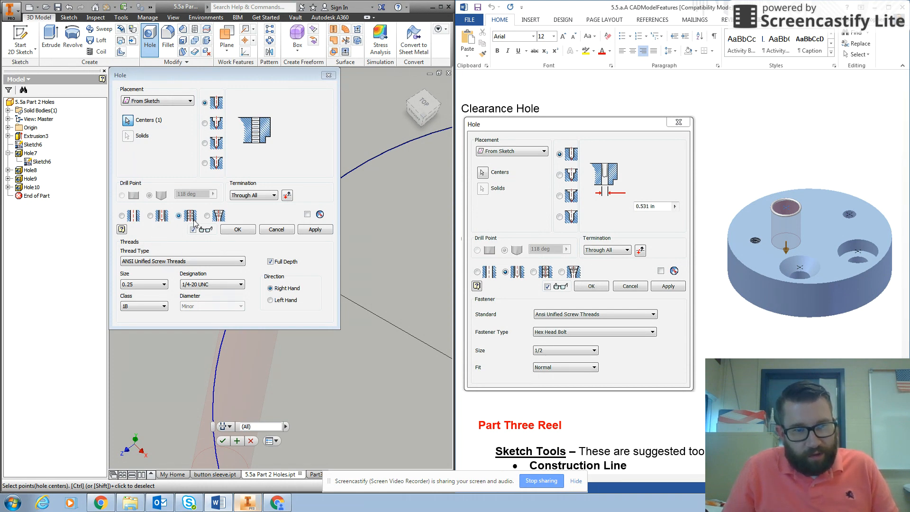
click(151, 217)
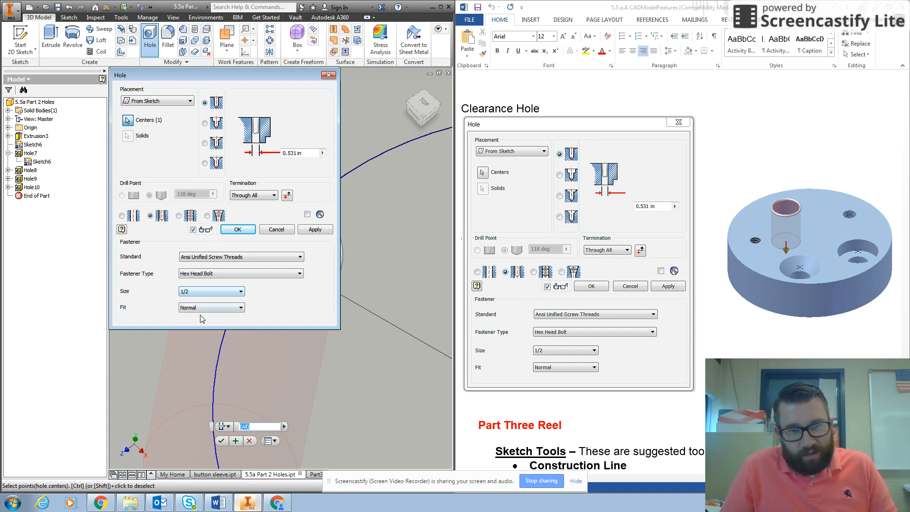
click(242, 231)
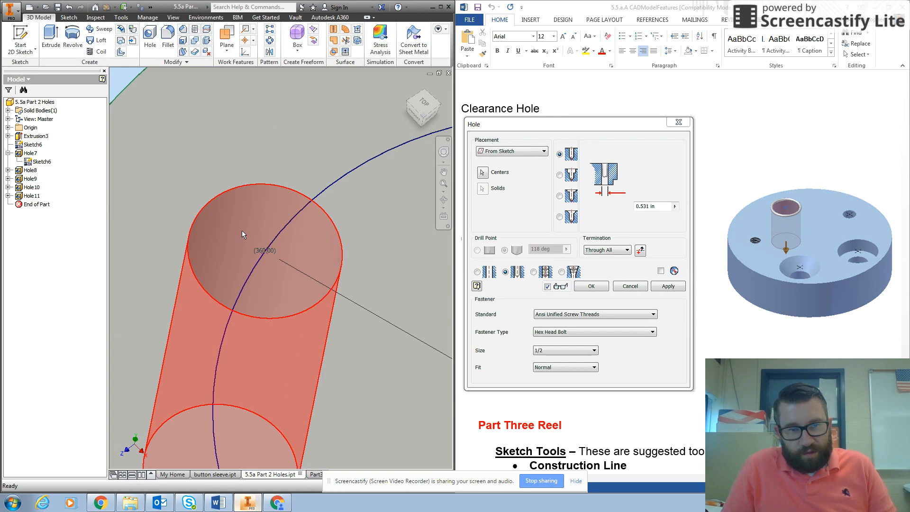
Bring the whole plate into view and maximize the modeling window.
scroll(348, 256, up, 2)
scroll(338, 306, down, 5)
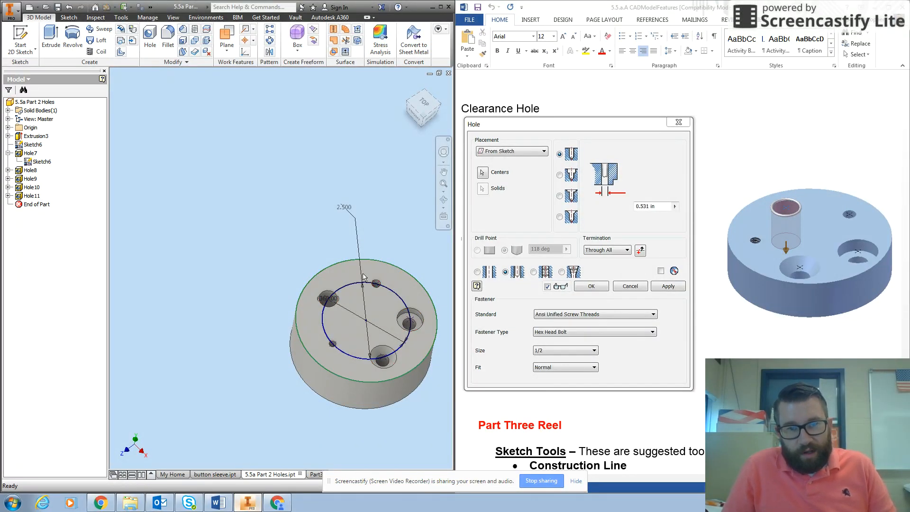
click(10, 29)
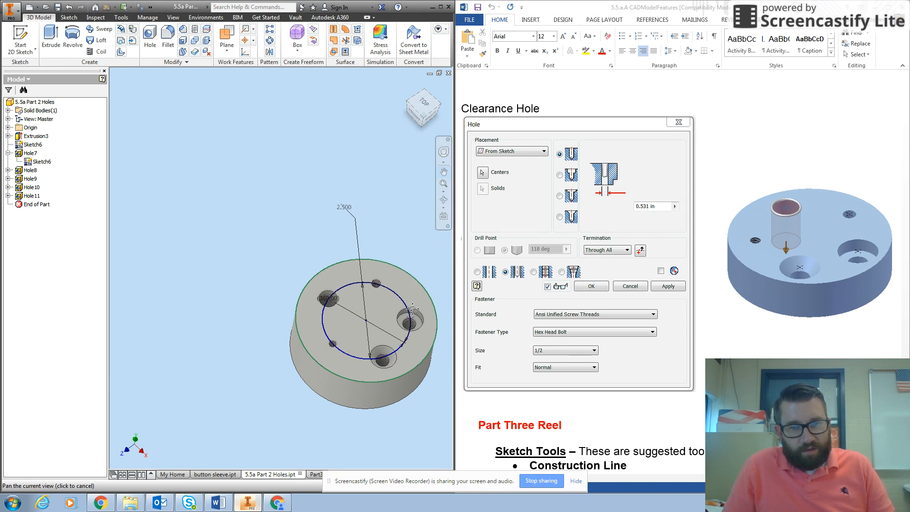
drag(407, 310, 323, 253)
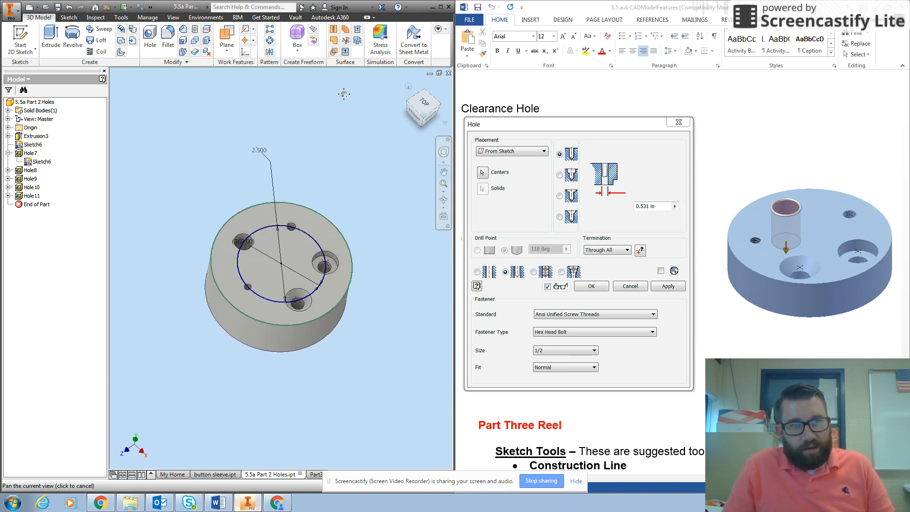
click(446, 9)
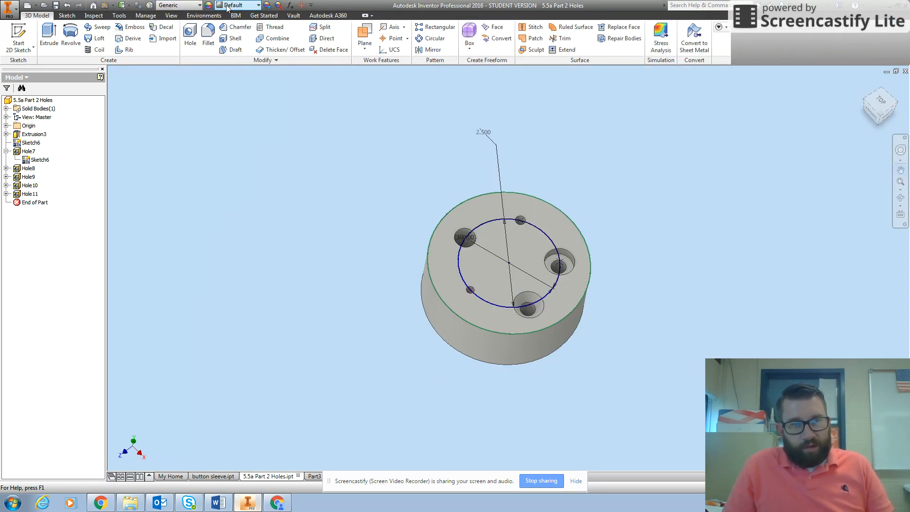
Apply the Light Red appearance to the plate and return to the home view.
click(257, 6)
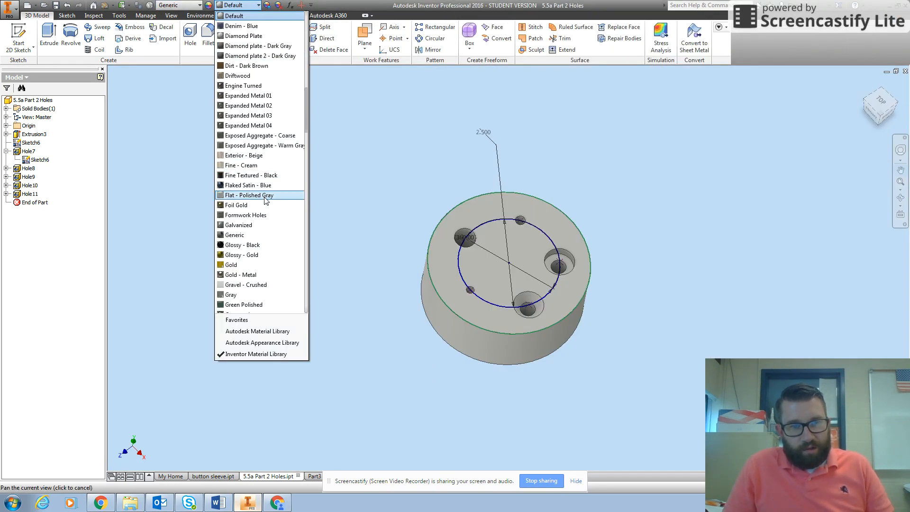
scroll(255, 232, down, 2)
scroll(247, 240, down, 2)
scroll(246, 243, down, 2)
click(256, 280)
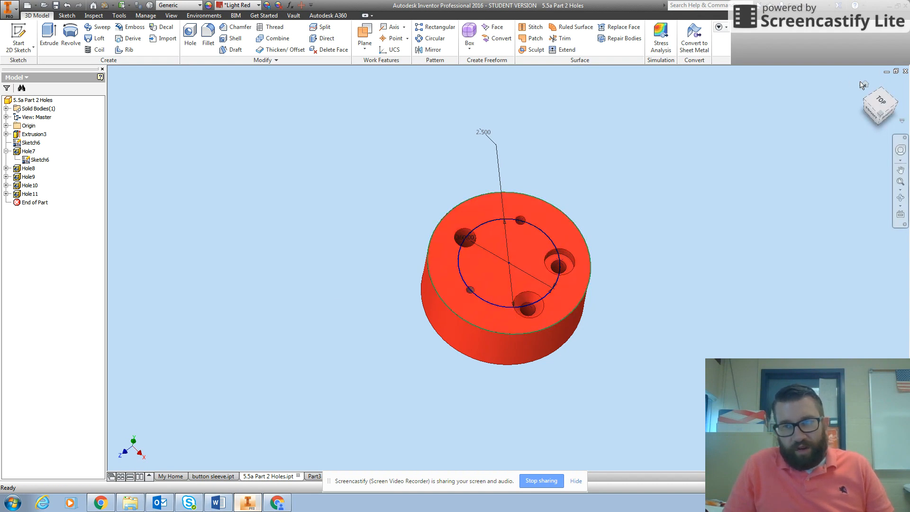
click(865, 84)
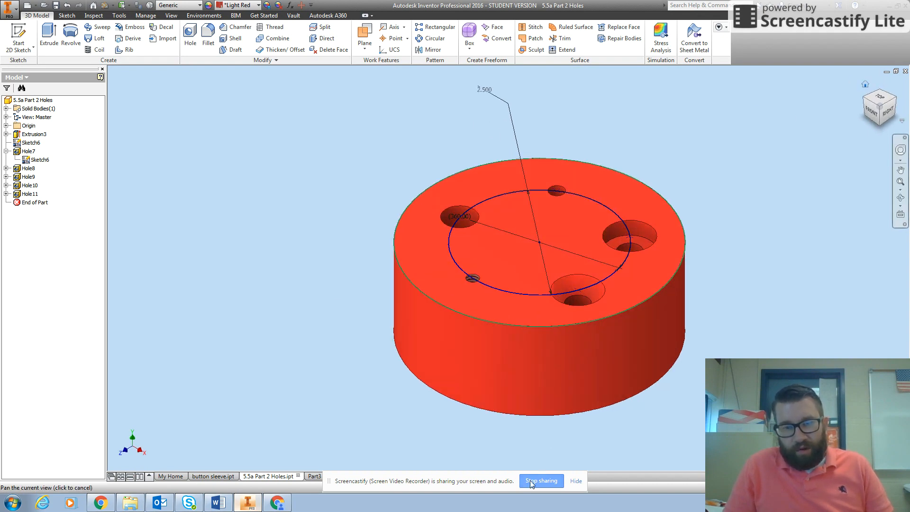